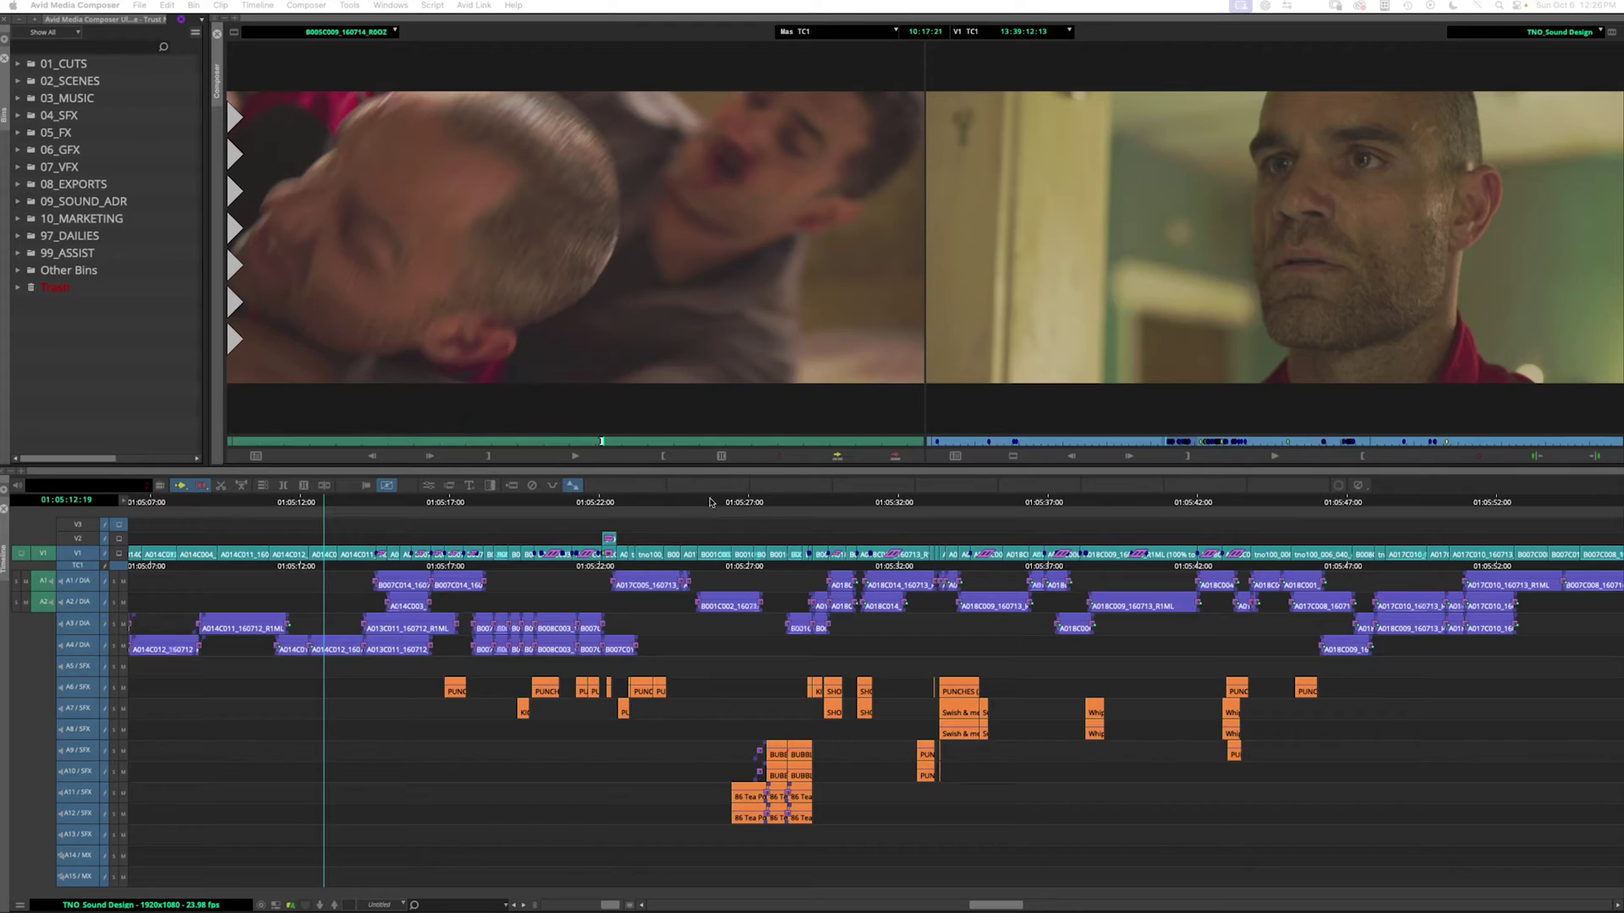
# - Zoom the sequence timeline in, zoom back out twice, then fit the entire sequence
pyautogui.click(720, 499)
pyautogui.press('super+bracketright')
pyautogui.press('super+bracketright')
pyautogui.press('super+bracketright')
pyautogui.press('super+bracketright')
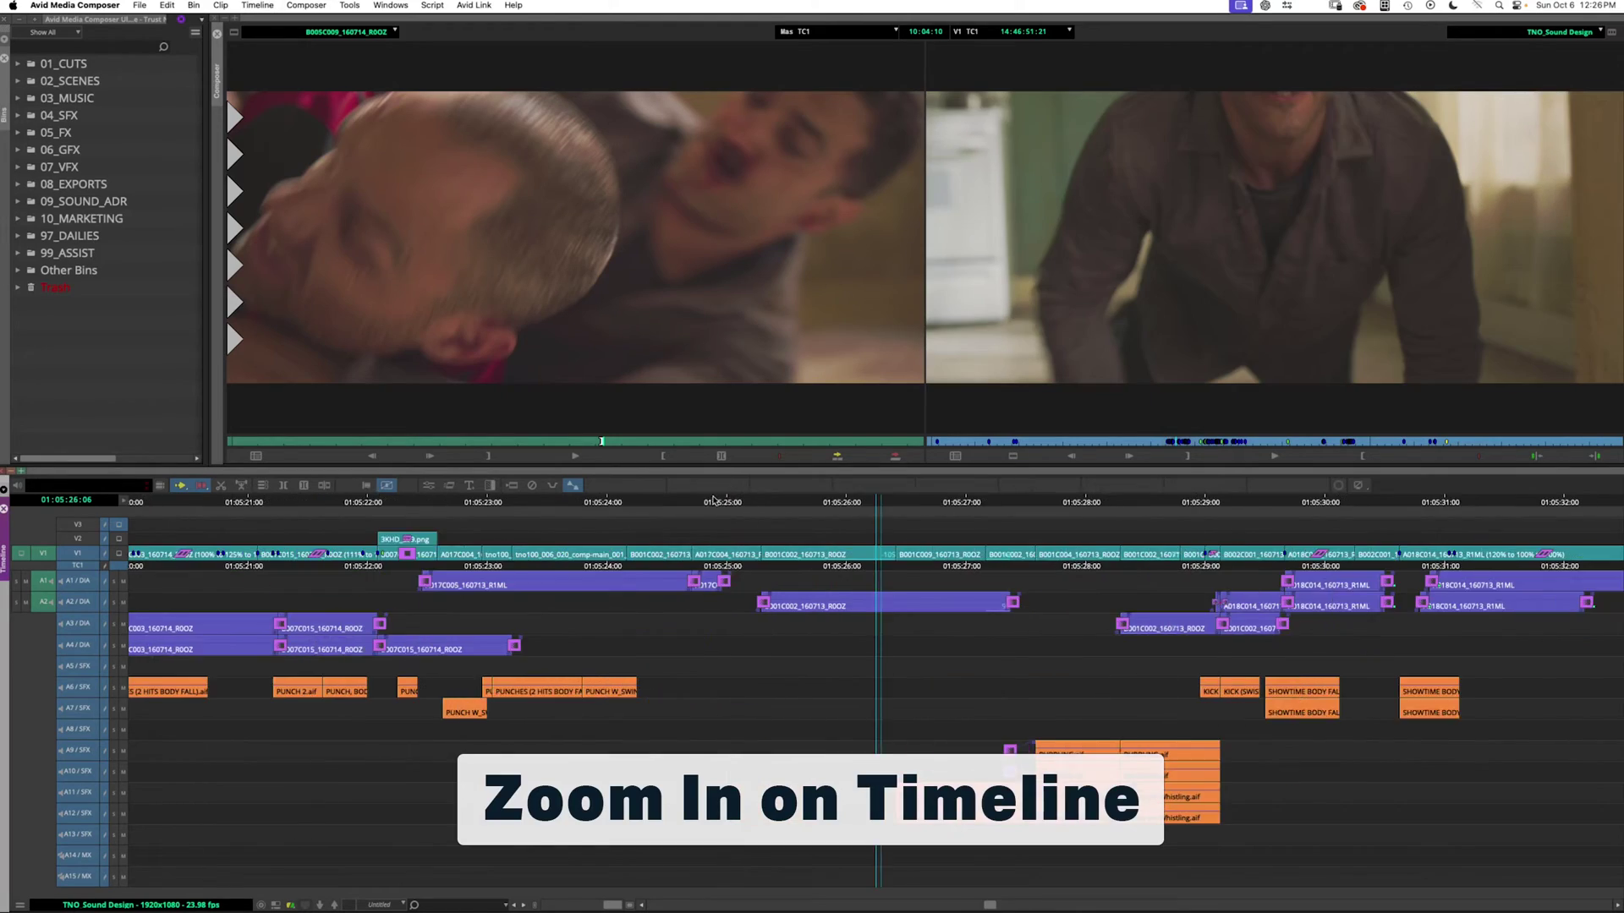
pyautogui.press('super+bracketleft')
pyautogui.press('super+bracketleft')
pyautogui.press('super+bracketleft')
pyautogui.press('super+bracketleft')
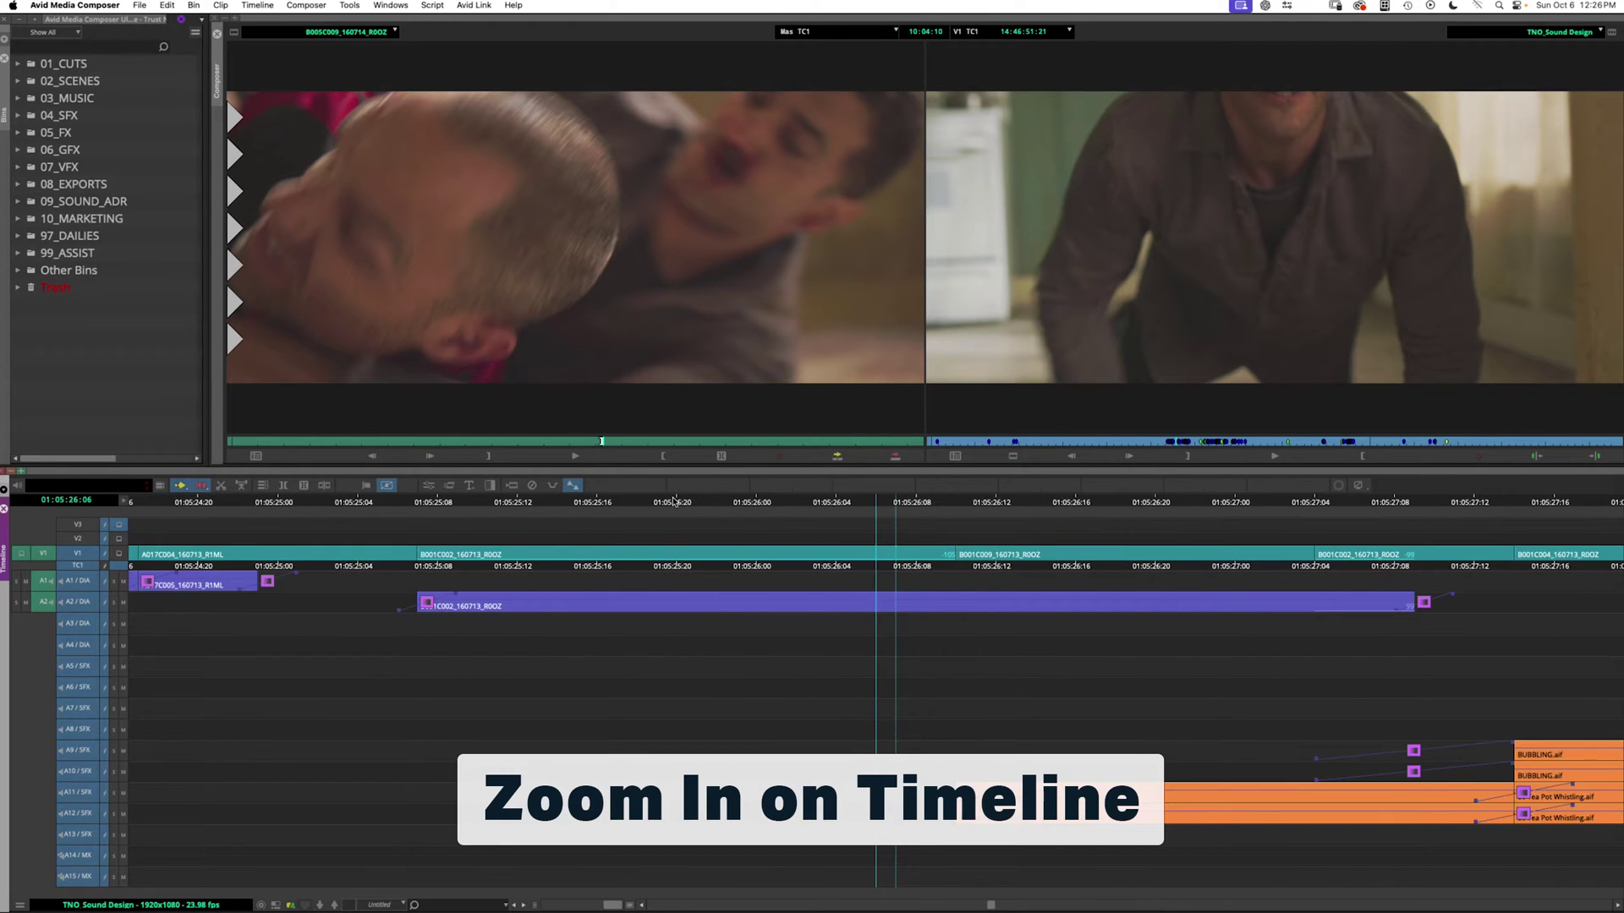
pyautogui.press('super+bracketleft')
pyautogui.press('super+bracketleft')
pyautogui.press('super+bracketleft')
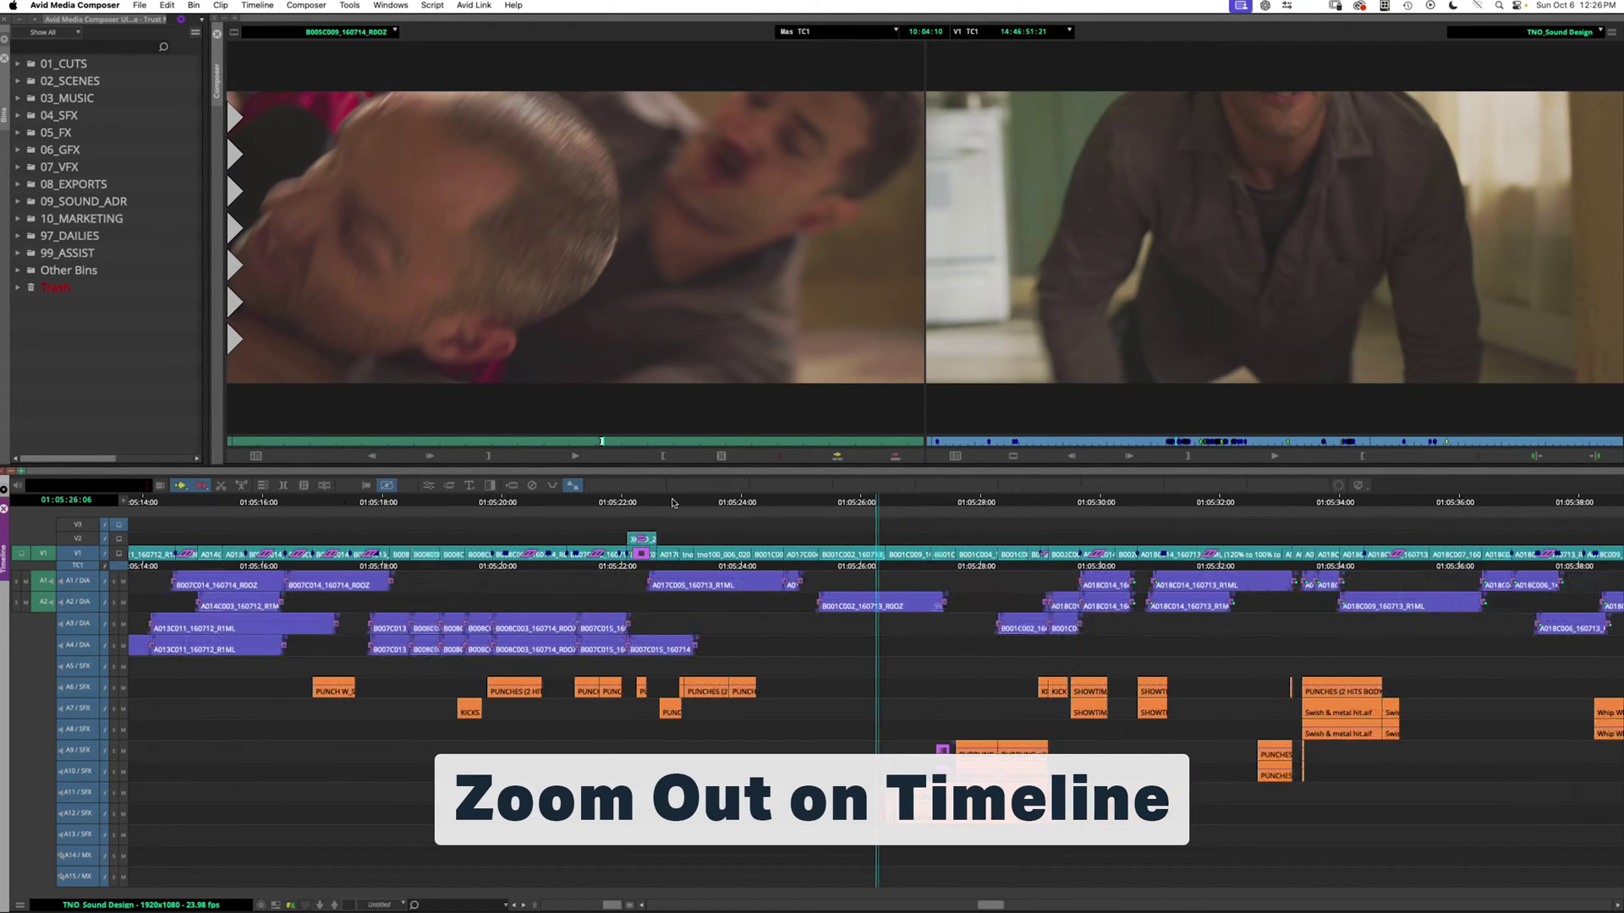
pyautogui.press('super+slash')
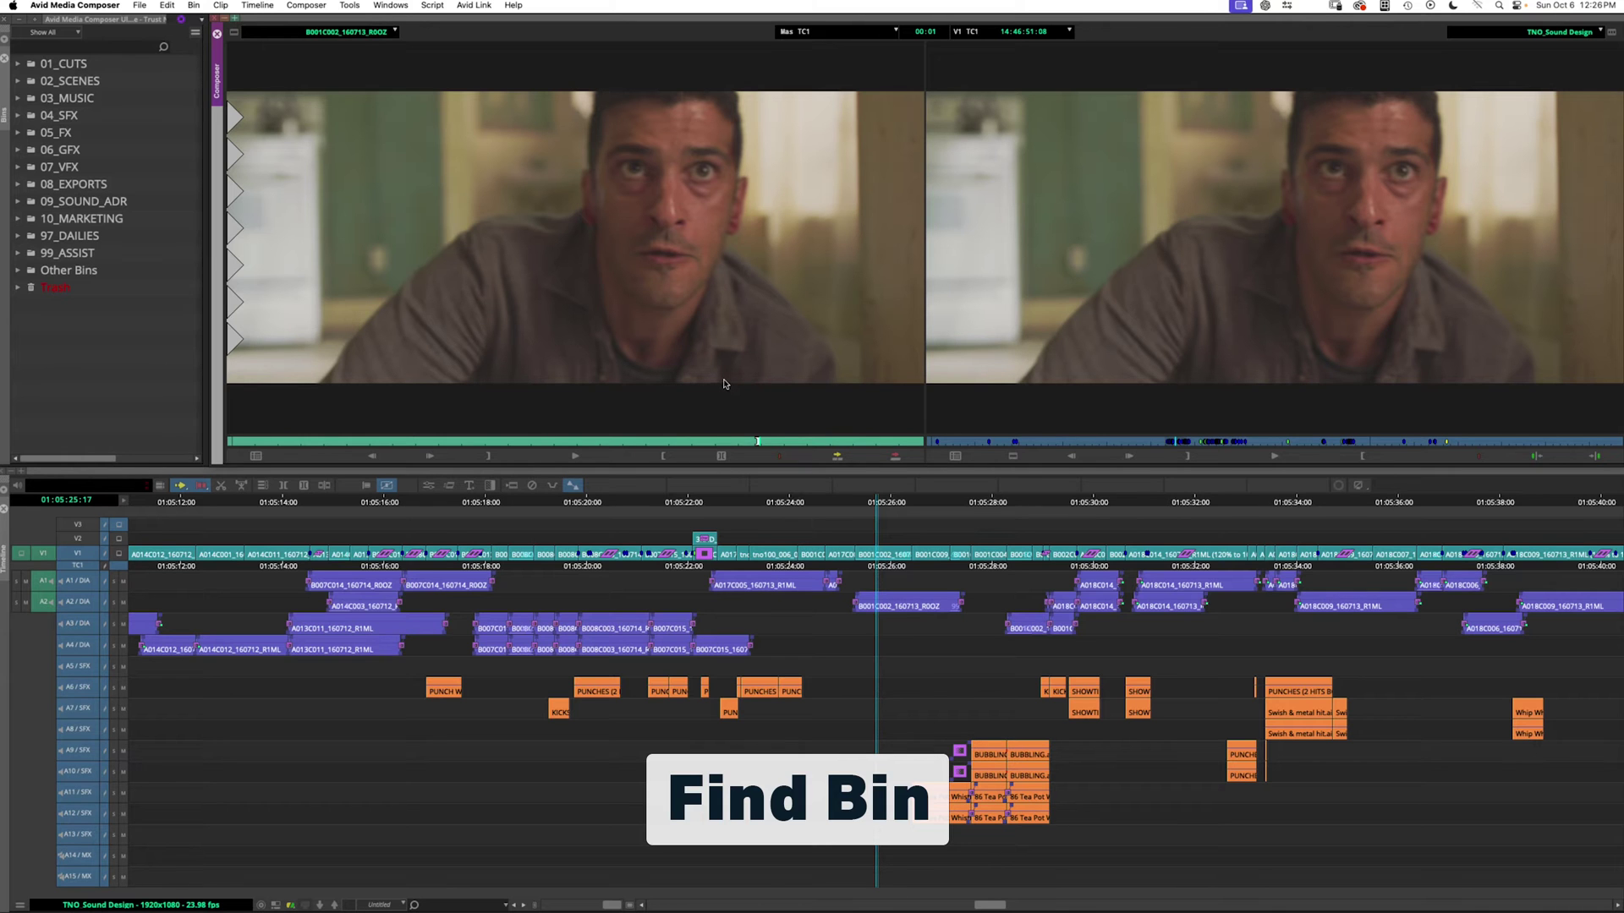
# - Find the current clip's bin, then open the 3D Warp Effect Editor, reposition it, and close it
pyautogui.press('super+shift+f')
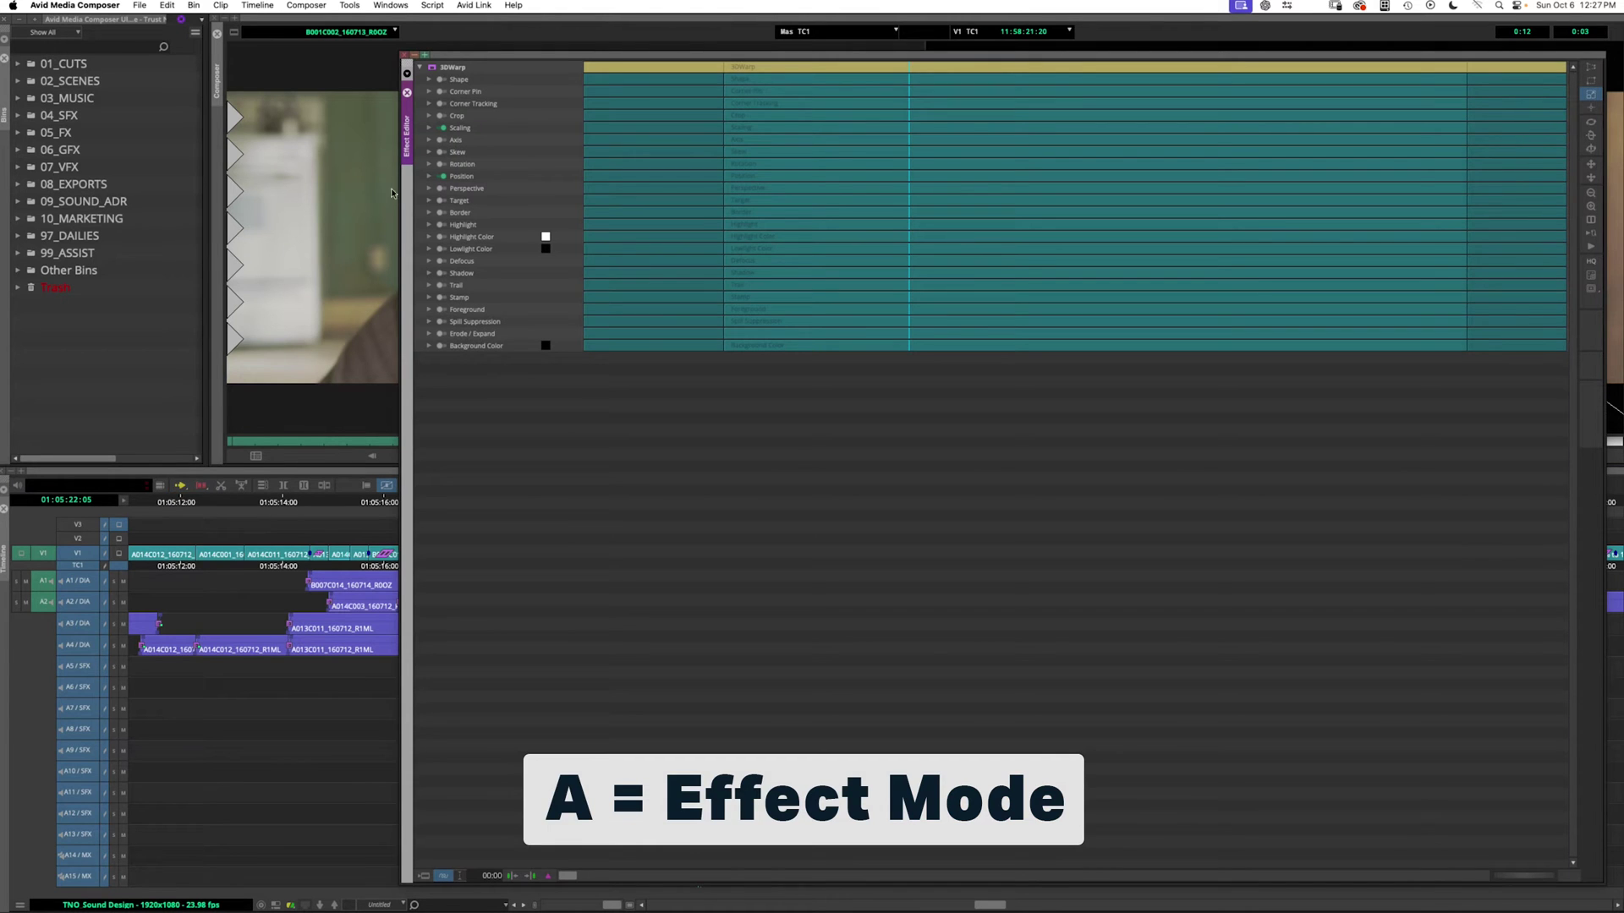
pyautogui.click(403, 54)
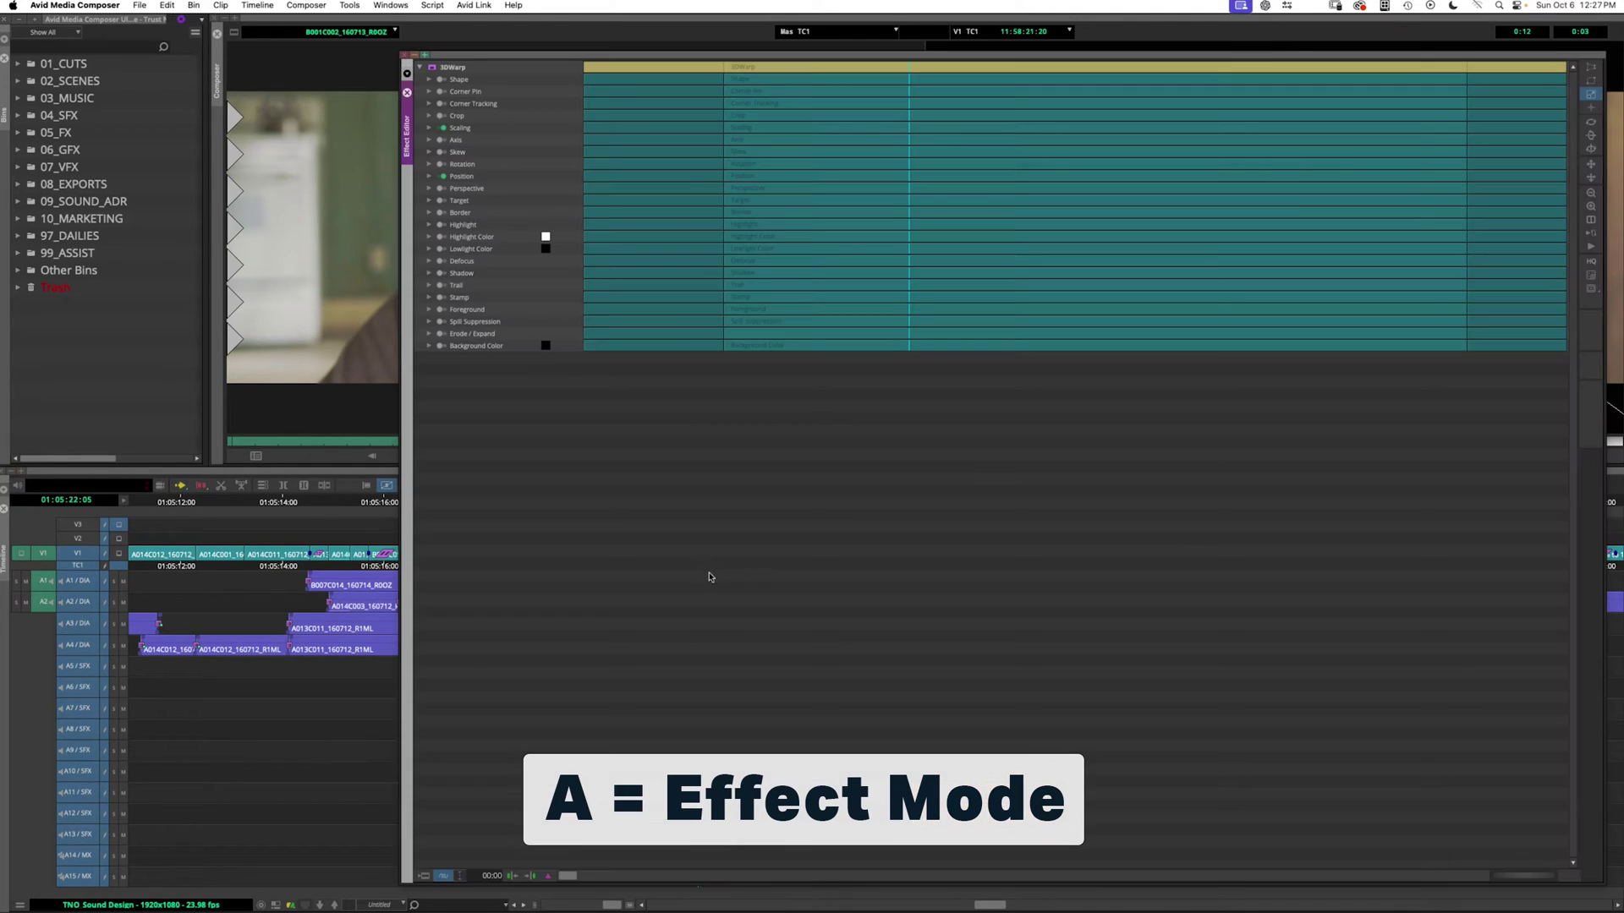
pyautogui.press('a')
pyautogui.moveTo(411, 54); pyautogui.dragTo(364, 30)
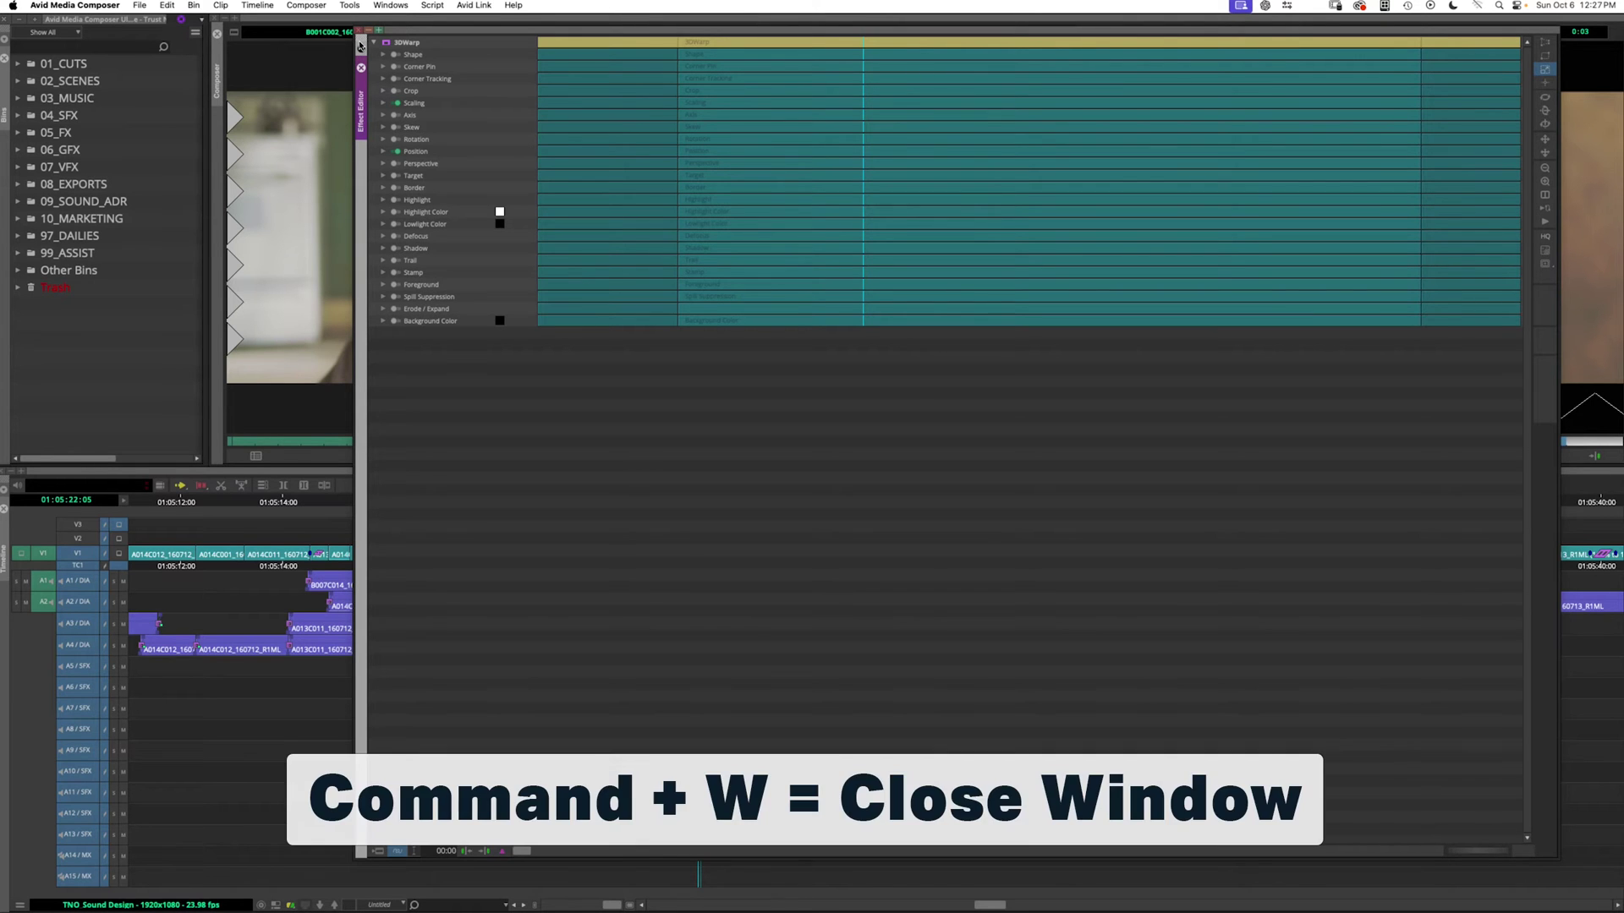
pyautogui.press('super+w')
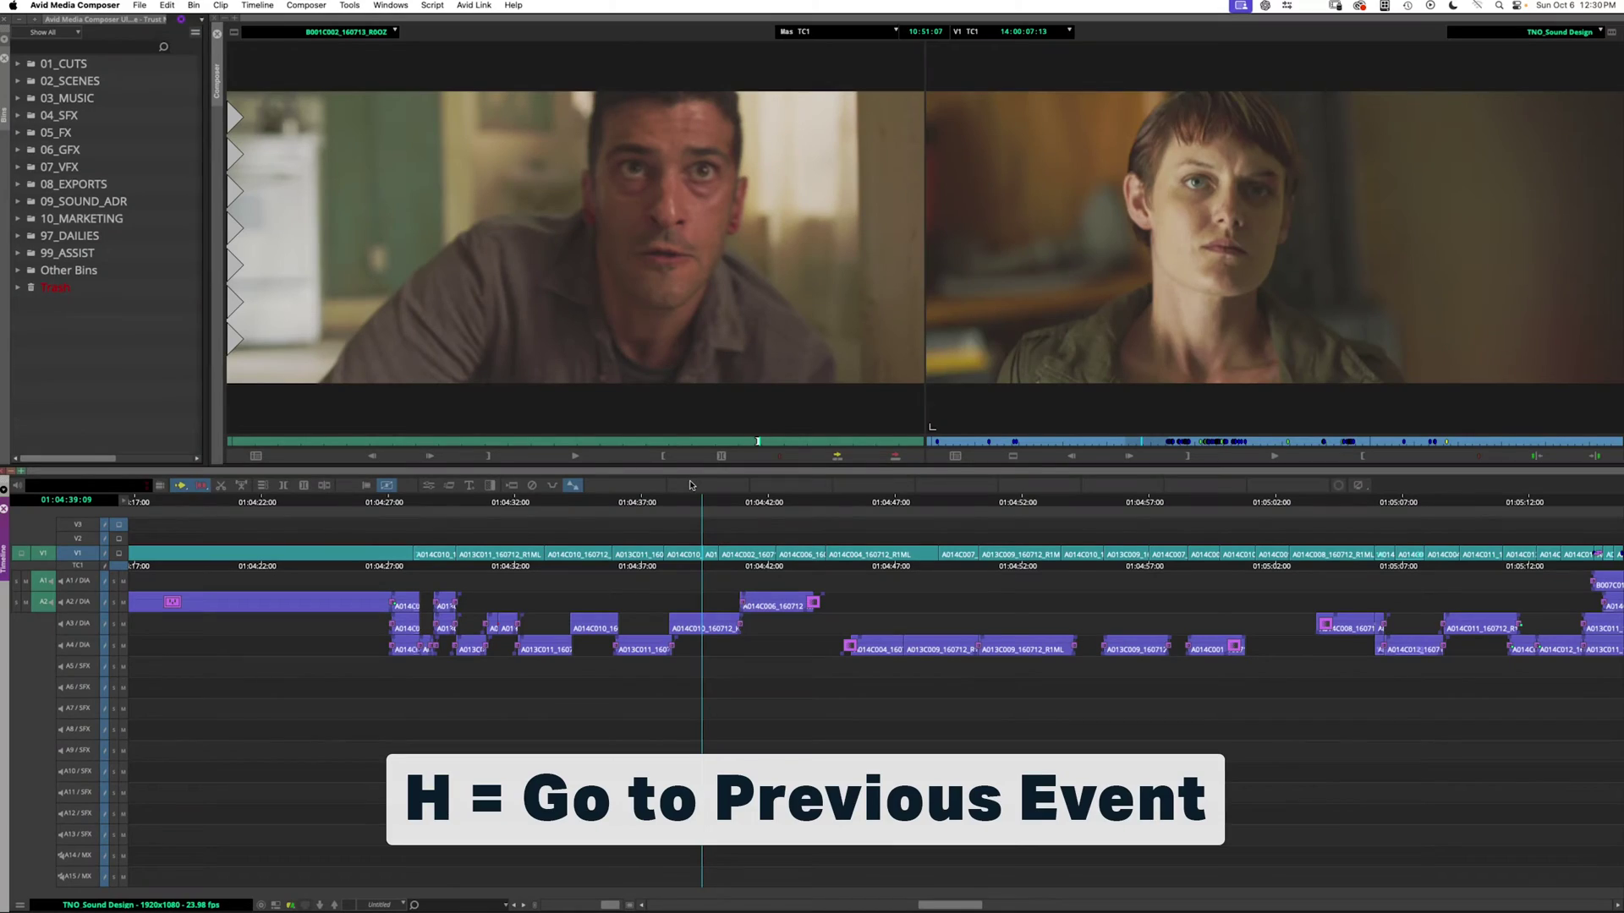
# - Jump between previous and next edit points, clear In/Out marks, and scrub to about 01:04:14
pyautogui.press('h')
pyautogui.press('h')
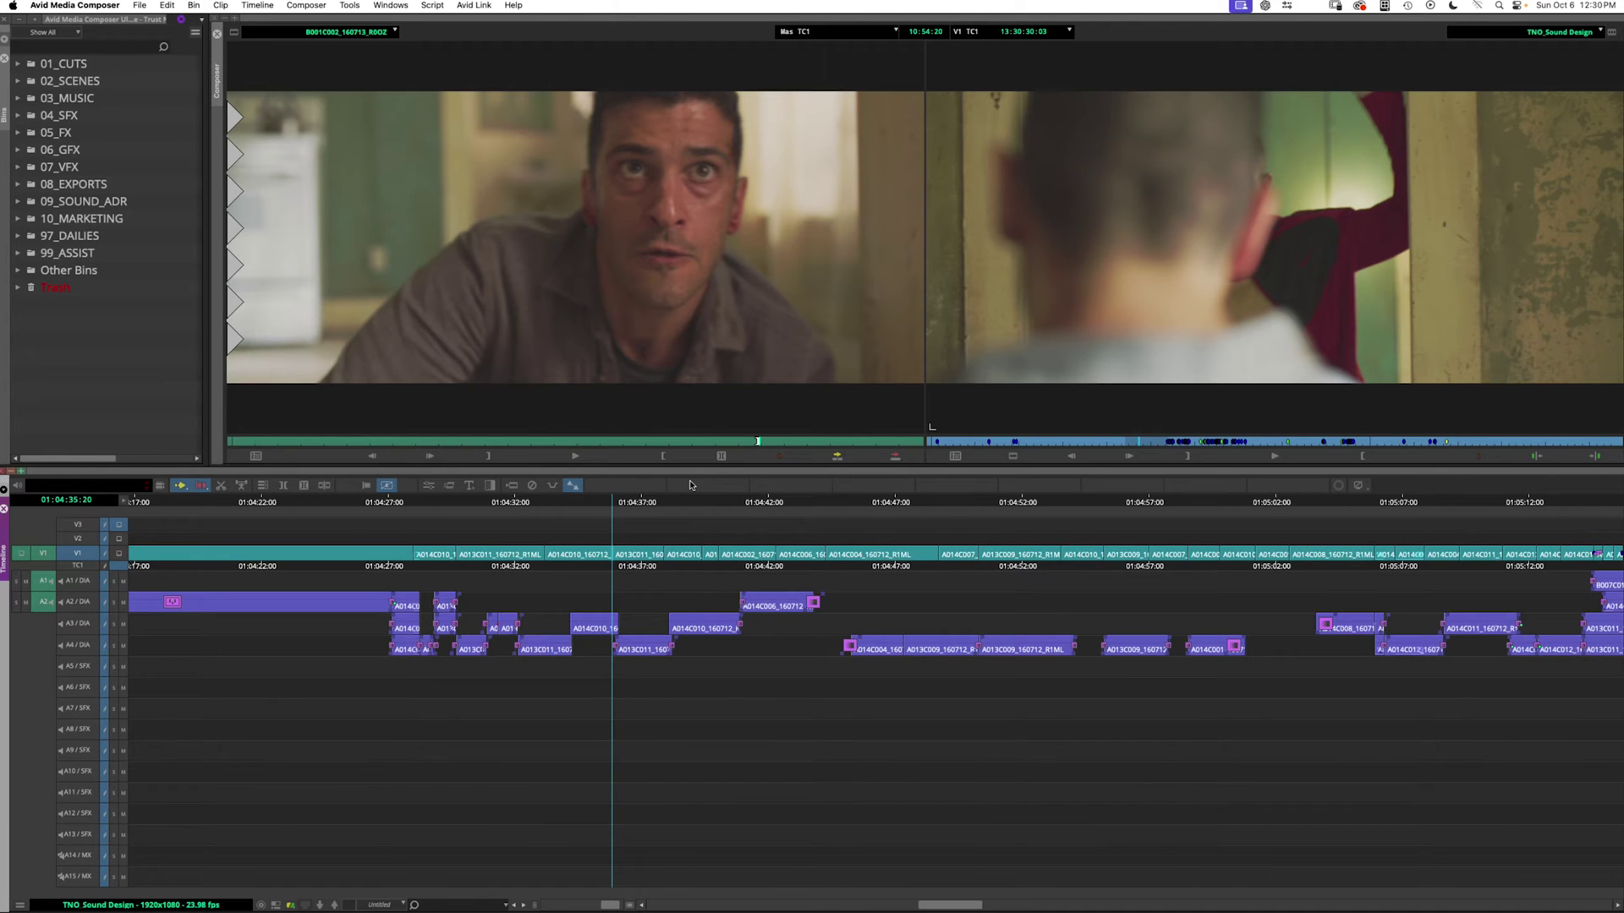
pyautogui.press('j')
pyautogui.press('j')
pyautogui.press('j')
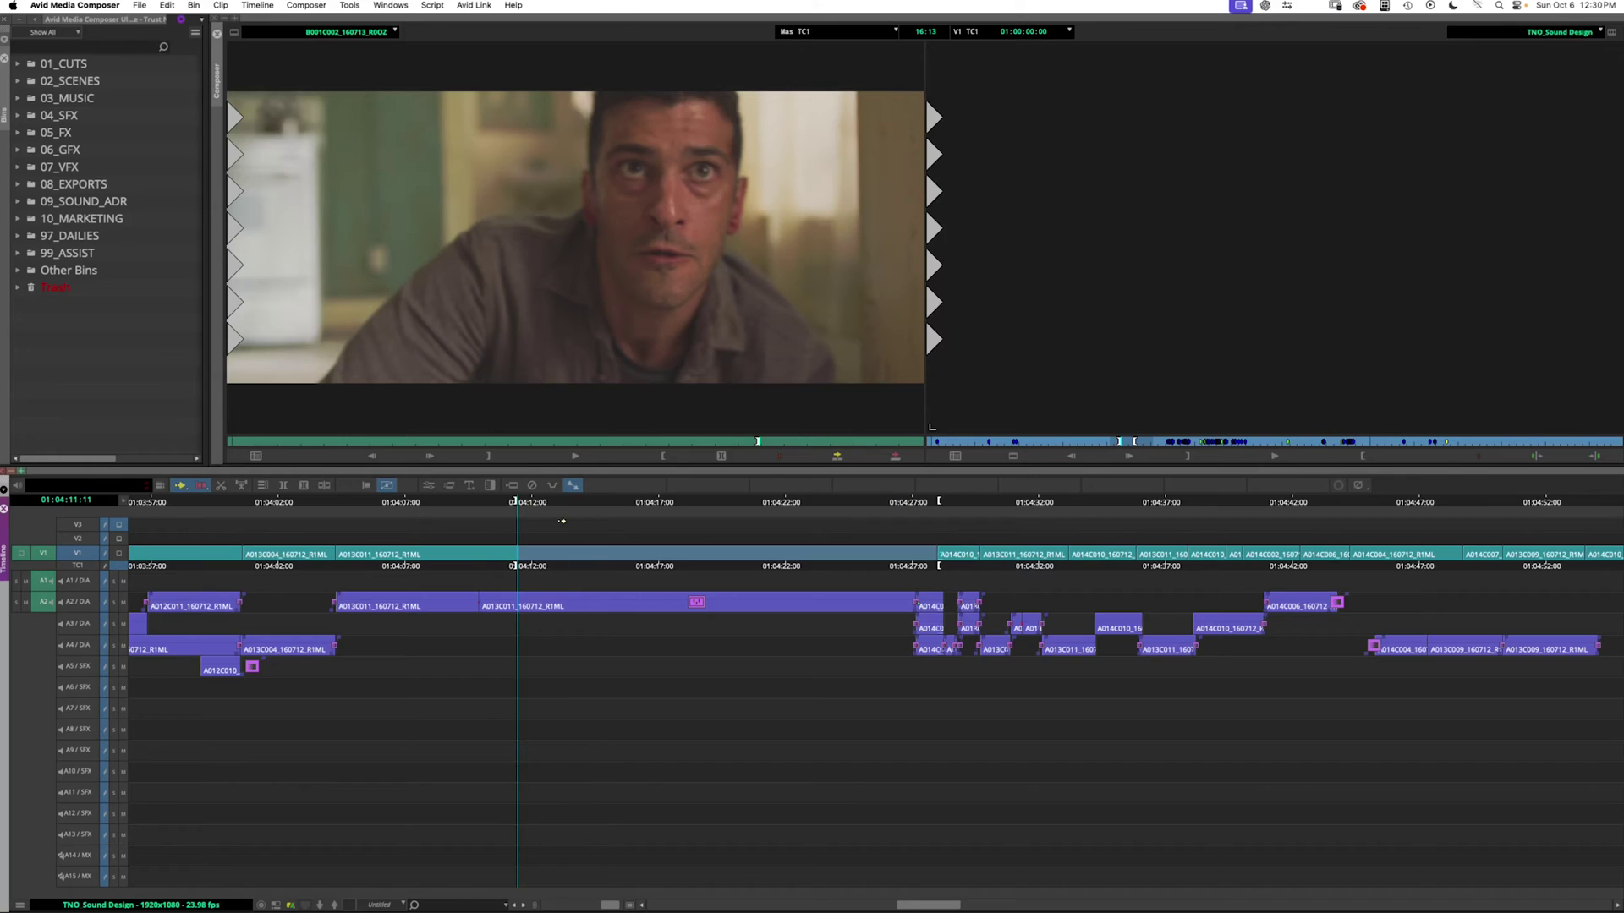
pyautogui.press('g')
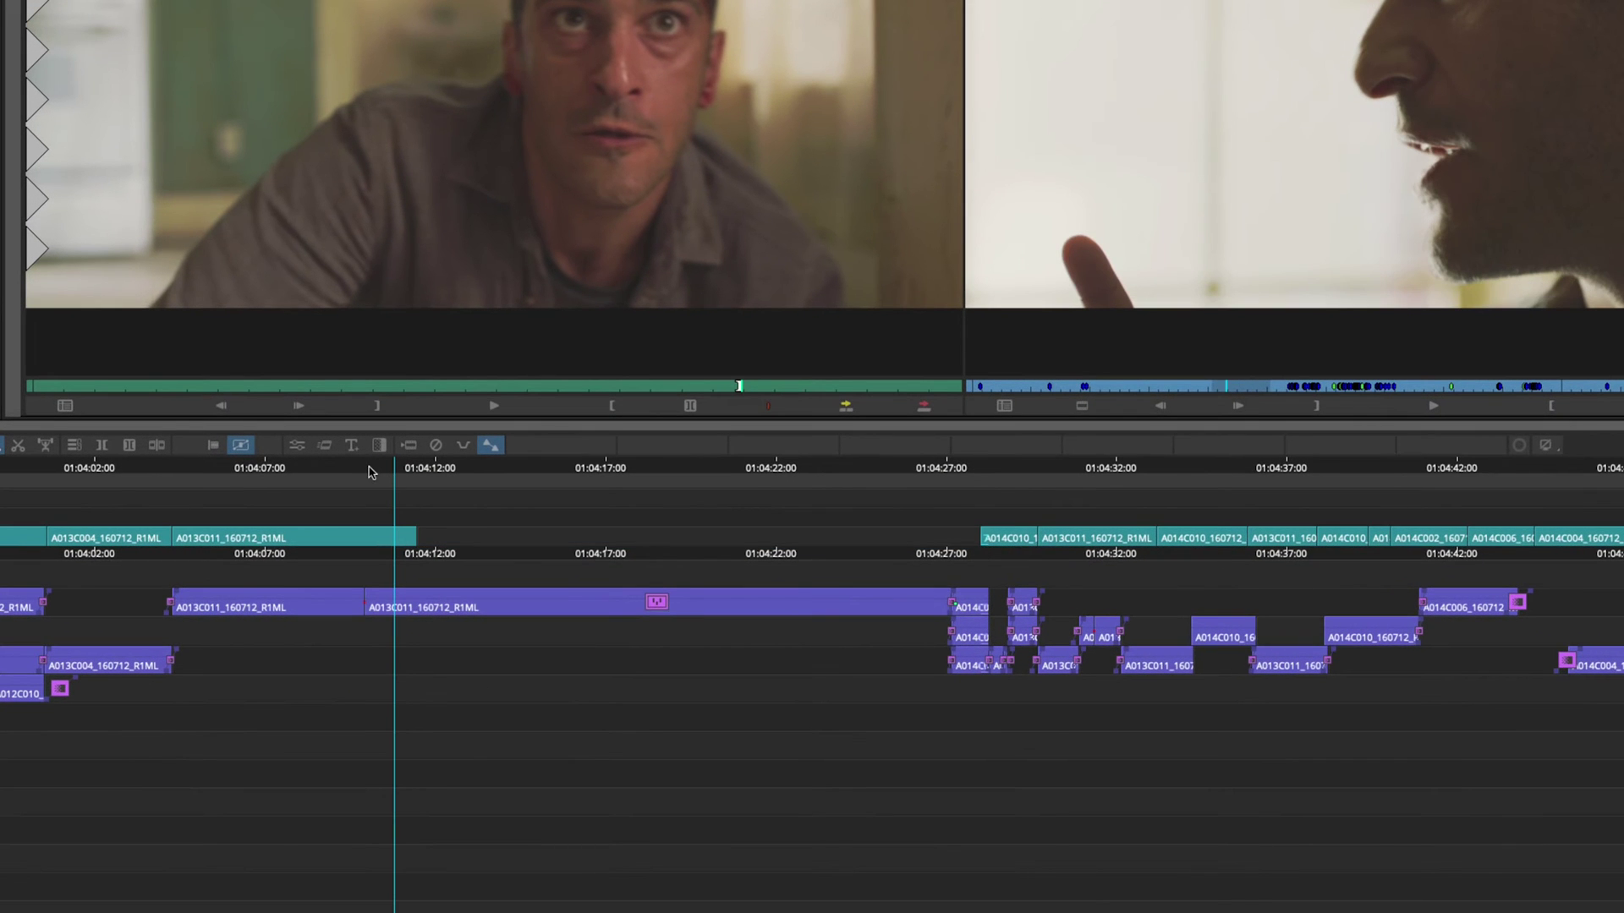
pyautogui.moveTo(408, 471); pyautogui.dragTo(697, 470)
pyautogui.moveTo(412, 535)
pyautogui.mouseDown()
pyautogui.moveTo(954, 504)
pyautogui.moveTo(423, 529)
pyautogui.moveTo(404, 516)
pyautogui.mouseUp()
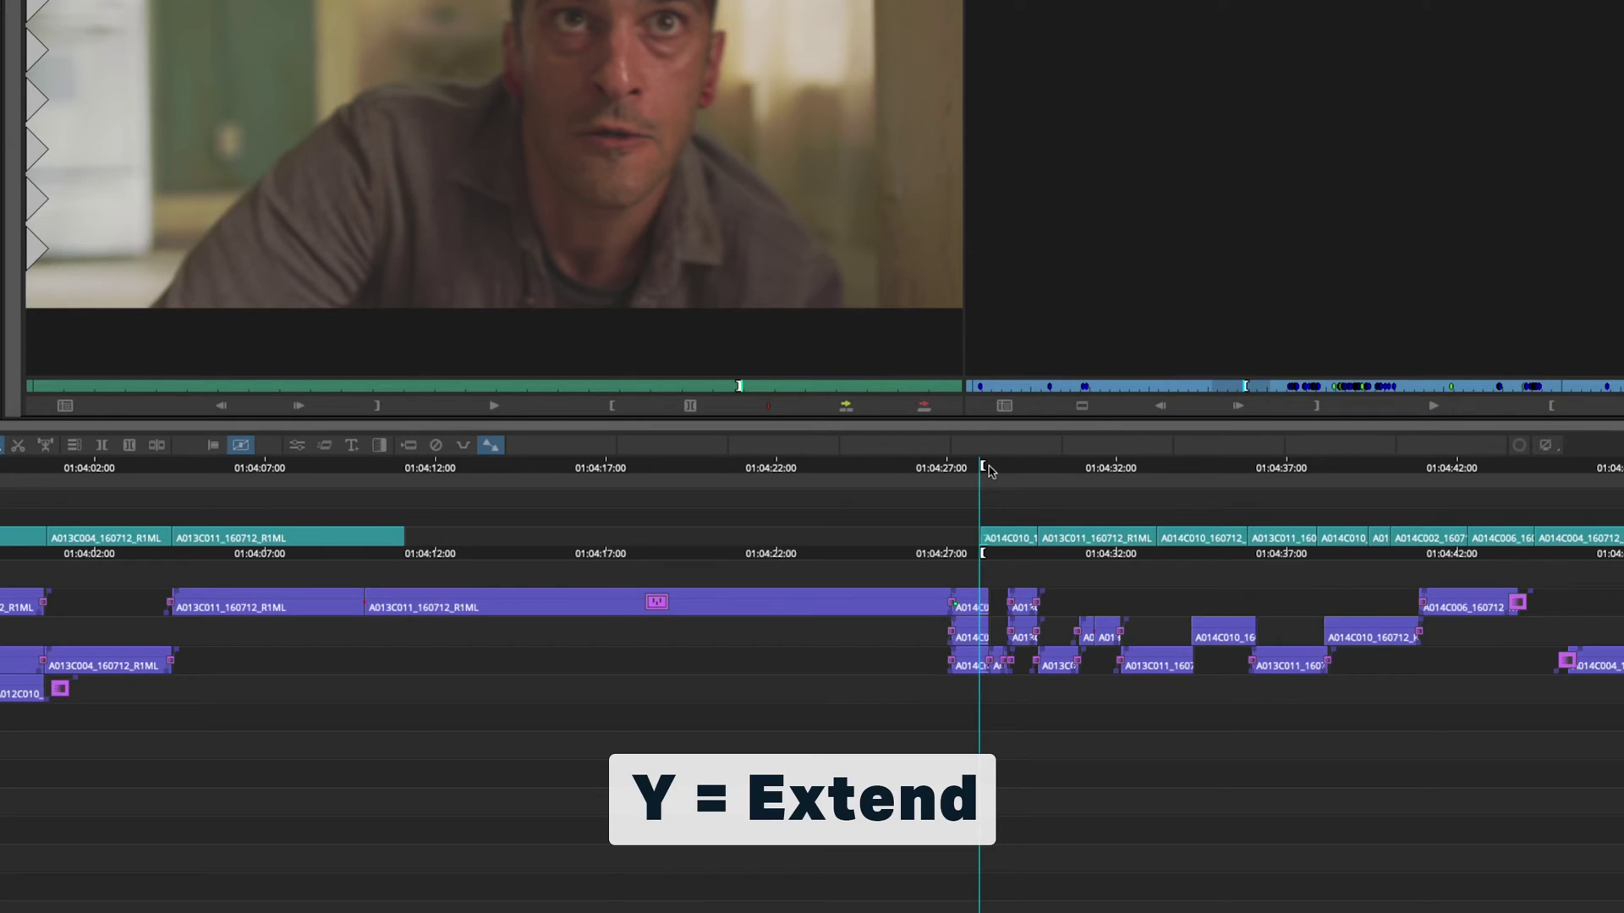
# - Extend the teal track clip to the playhead, add an edit there, and scrub back left
pyautogui.press('y')
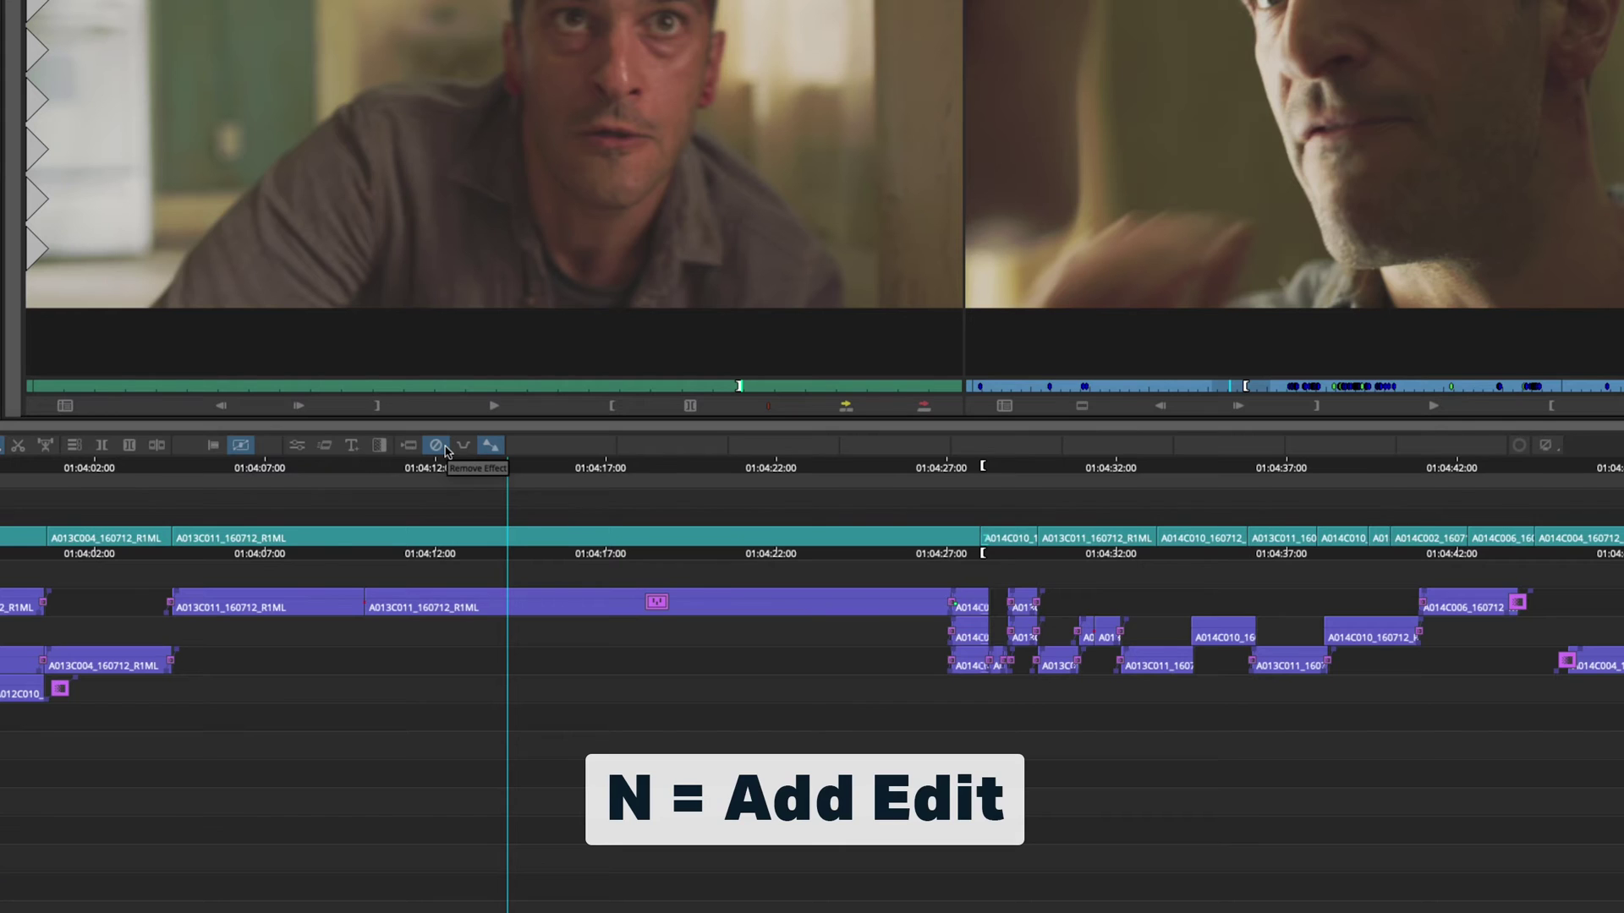
pyautogui.press('n')
pyautogui.moveTo(495, 467); pyautogui.dragTo(440, 465)
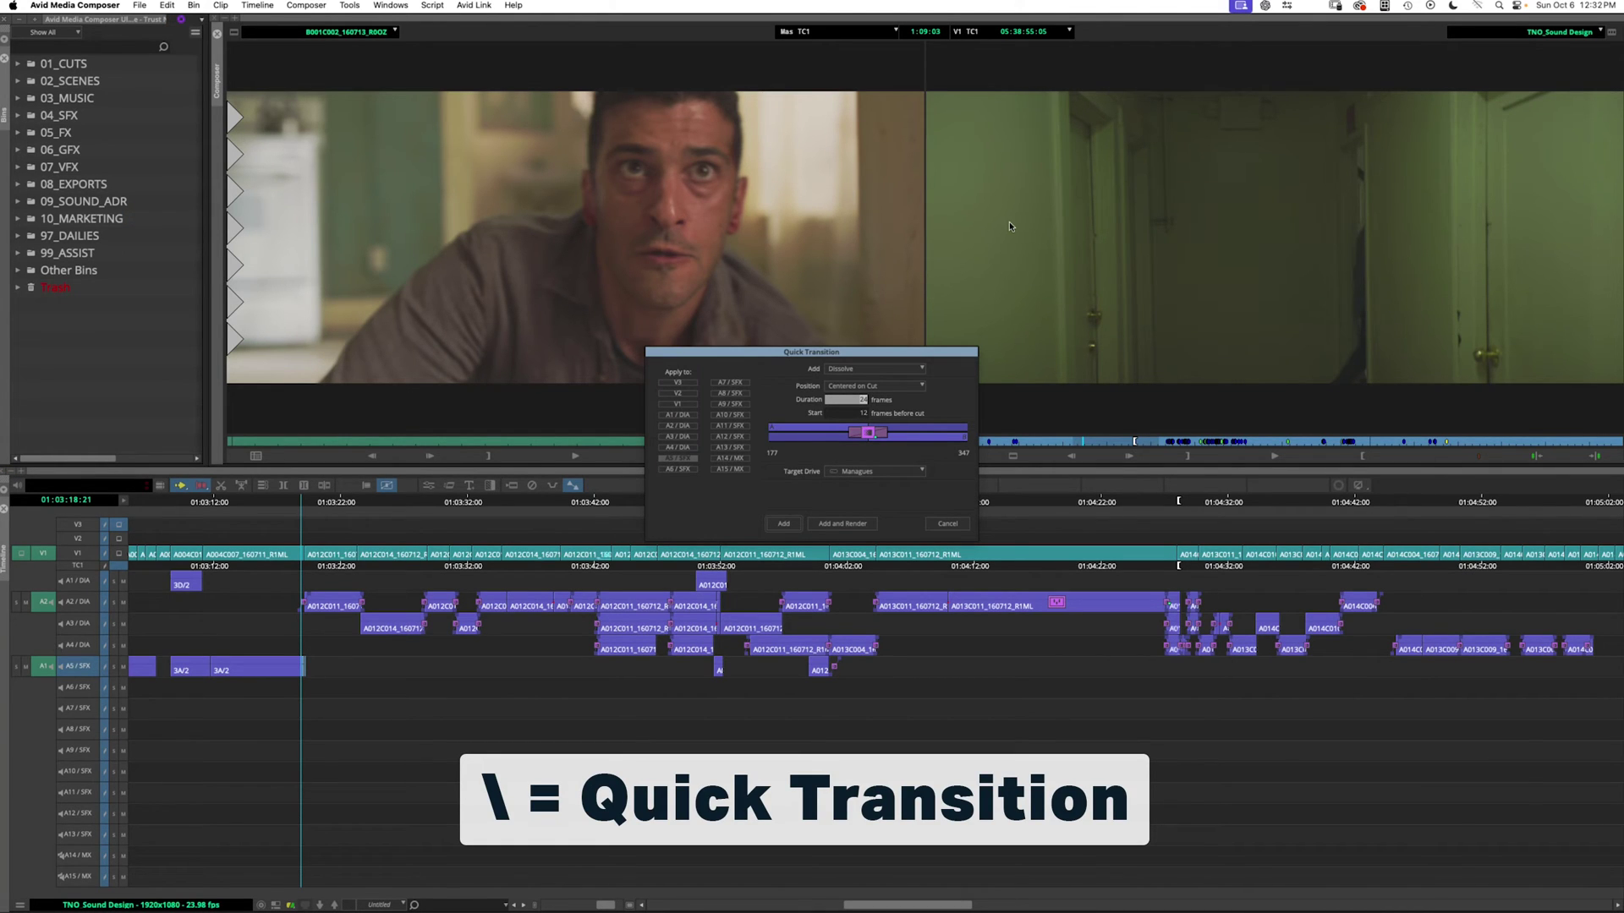
# - Dismiss the Quick Transition dialog and toggle the timeline to show source clip B001C002_160713_R0OZ
pyautogui.press('Return')
pyautogui.click(282, 502)
pyautogui.press('space')
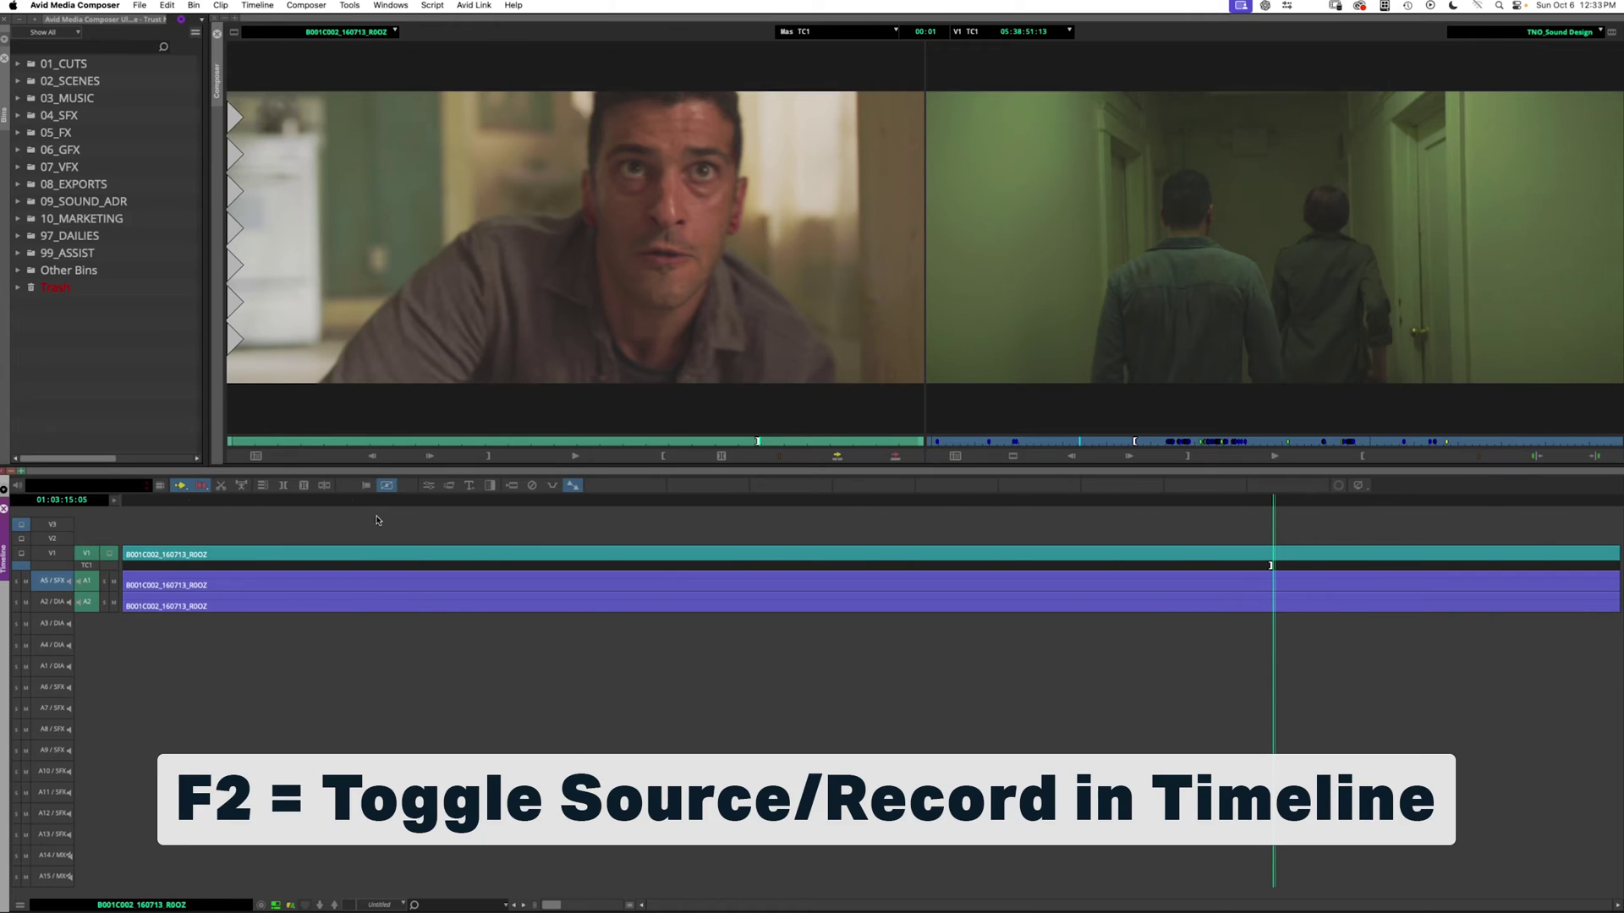
pyautogui.press('F2')
pyautogui.press('F2')
pyautogui.press('F2')
pyautogui.press('F2')
pyautogui.press('F2')
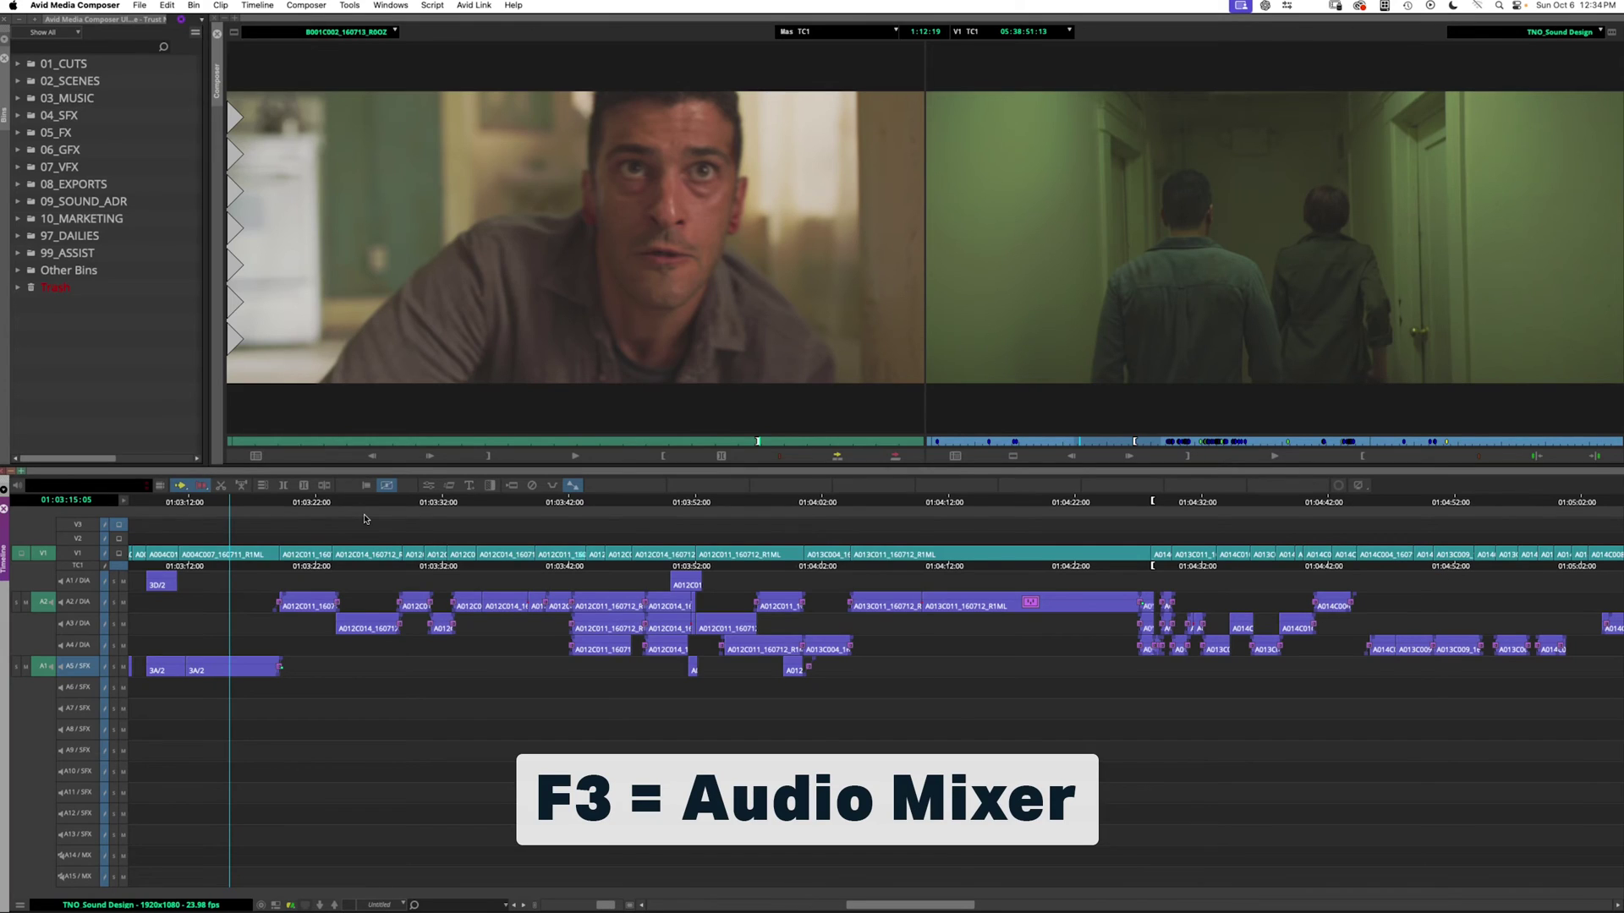
pyautogui.press('F3')
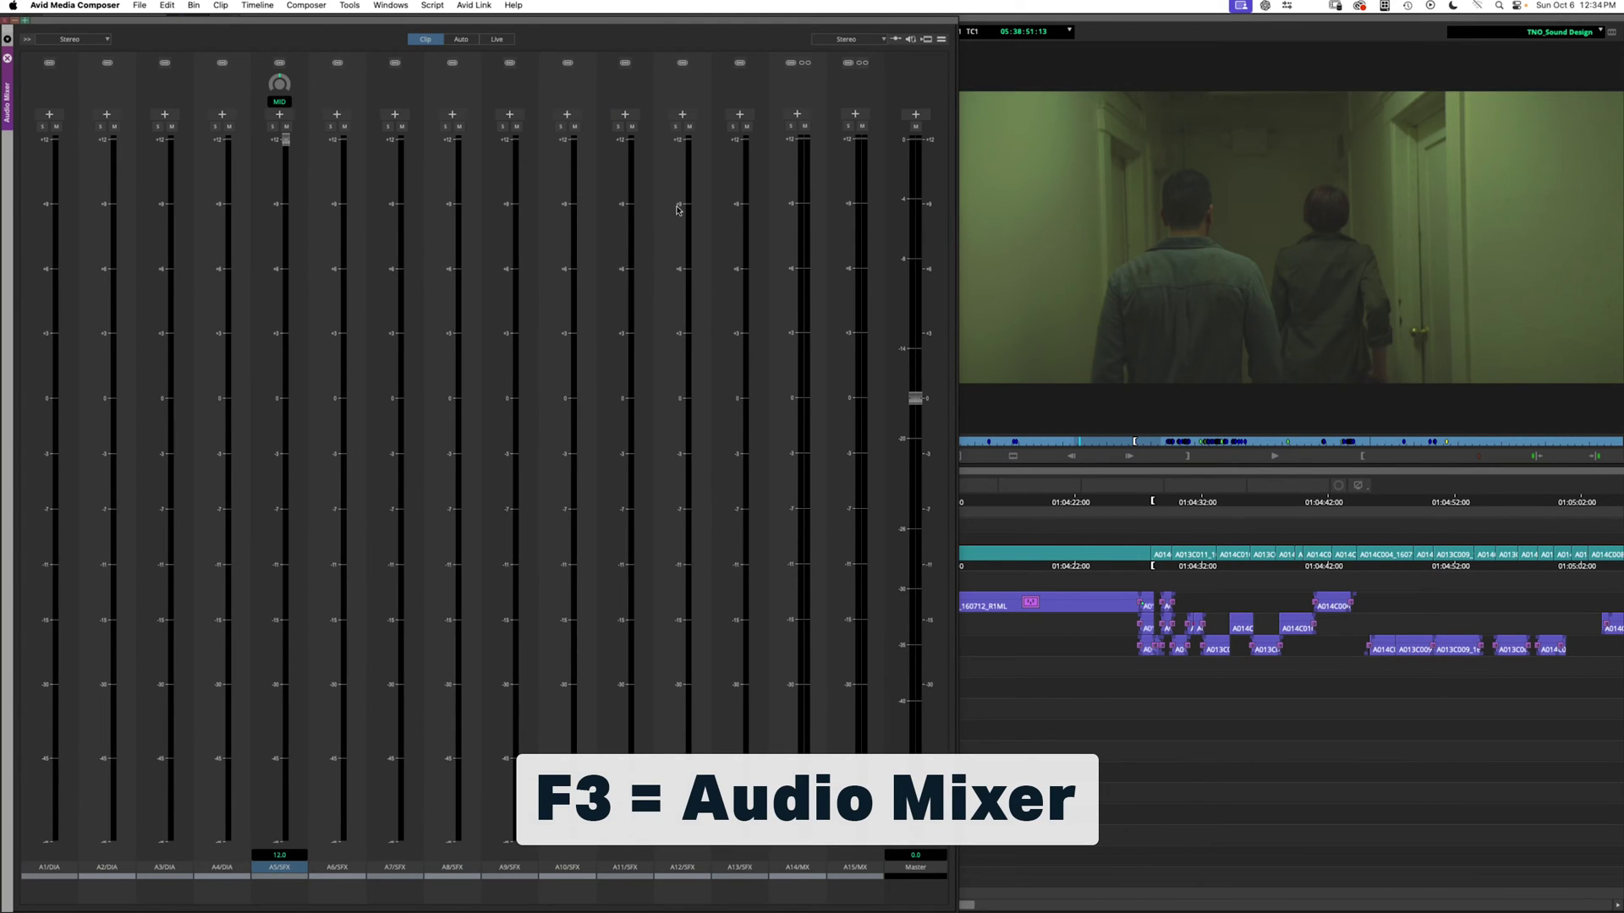
pyautogui.click(348, 6)
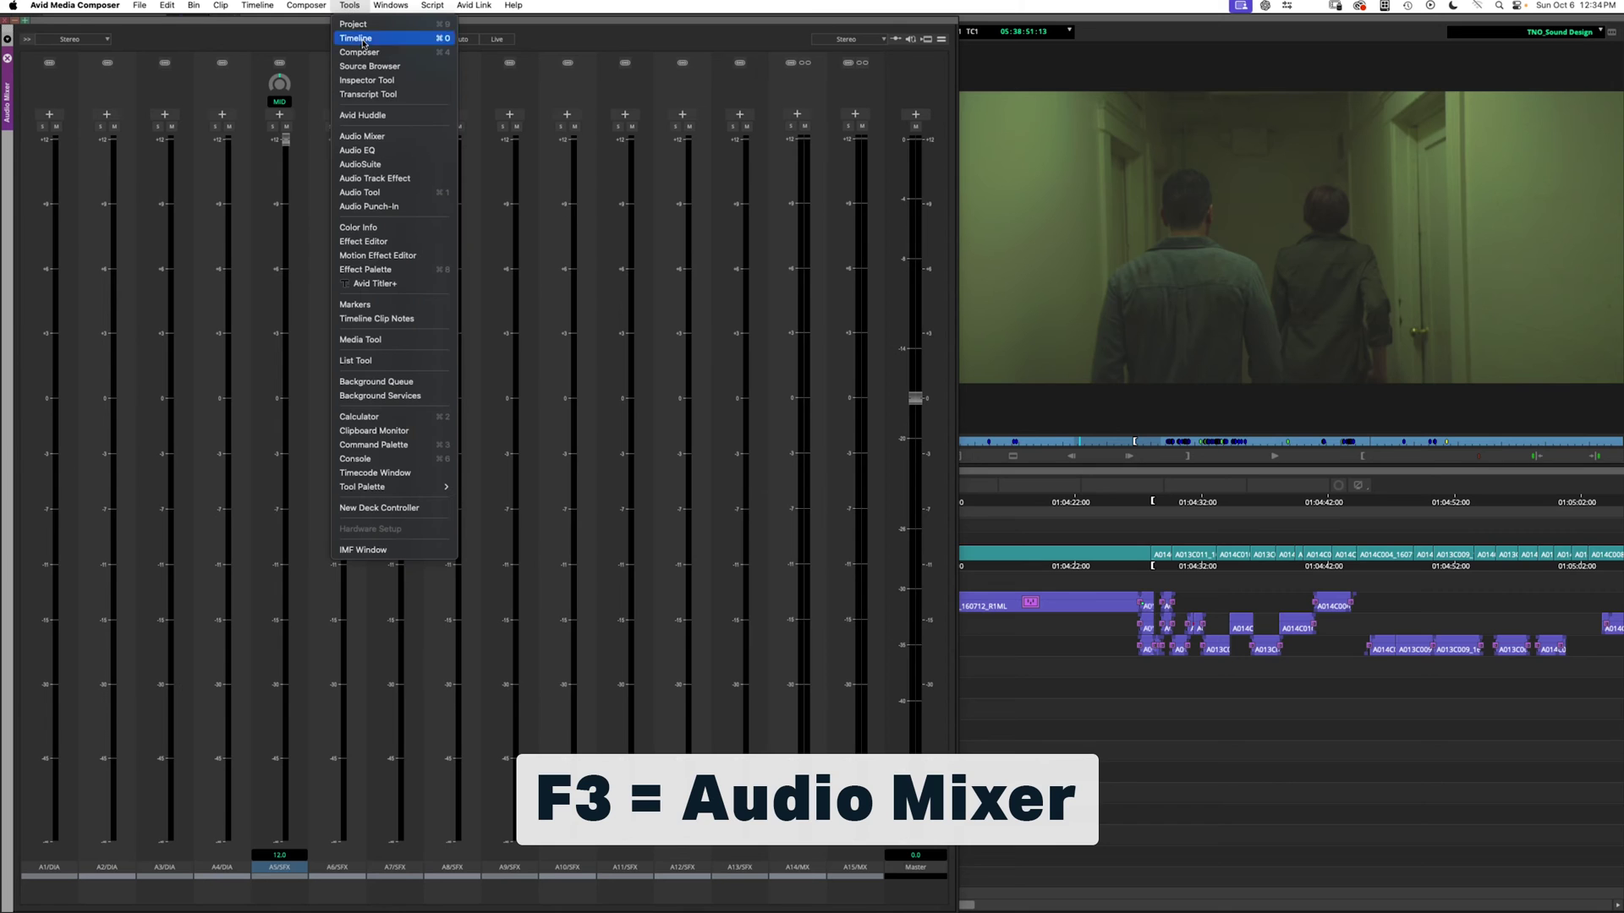
pyautogui.click(160, 80)
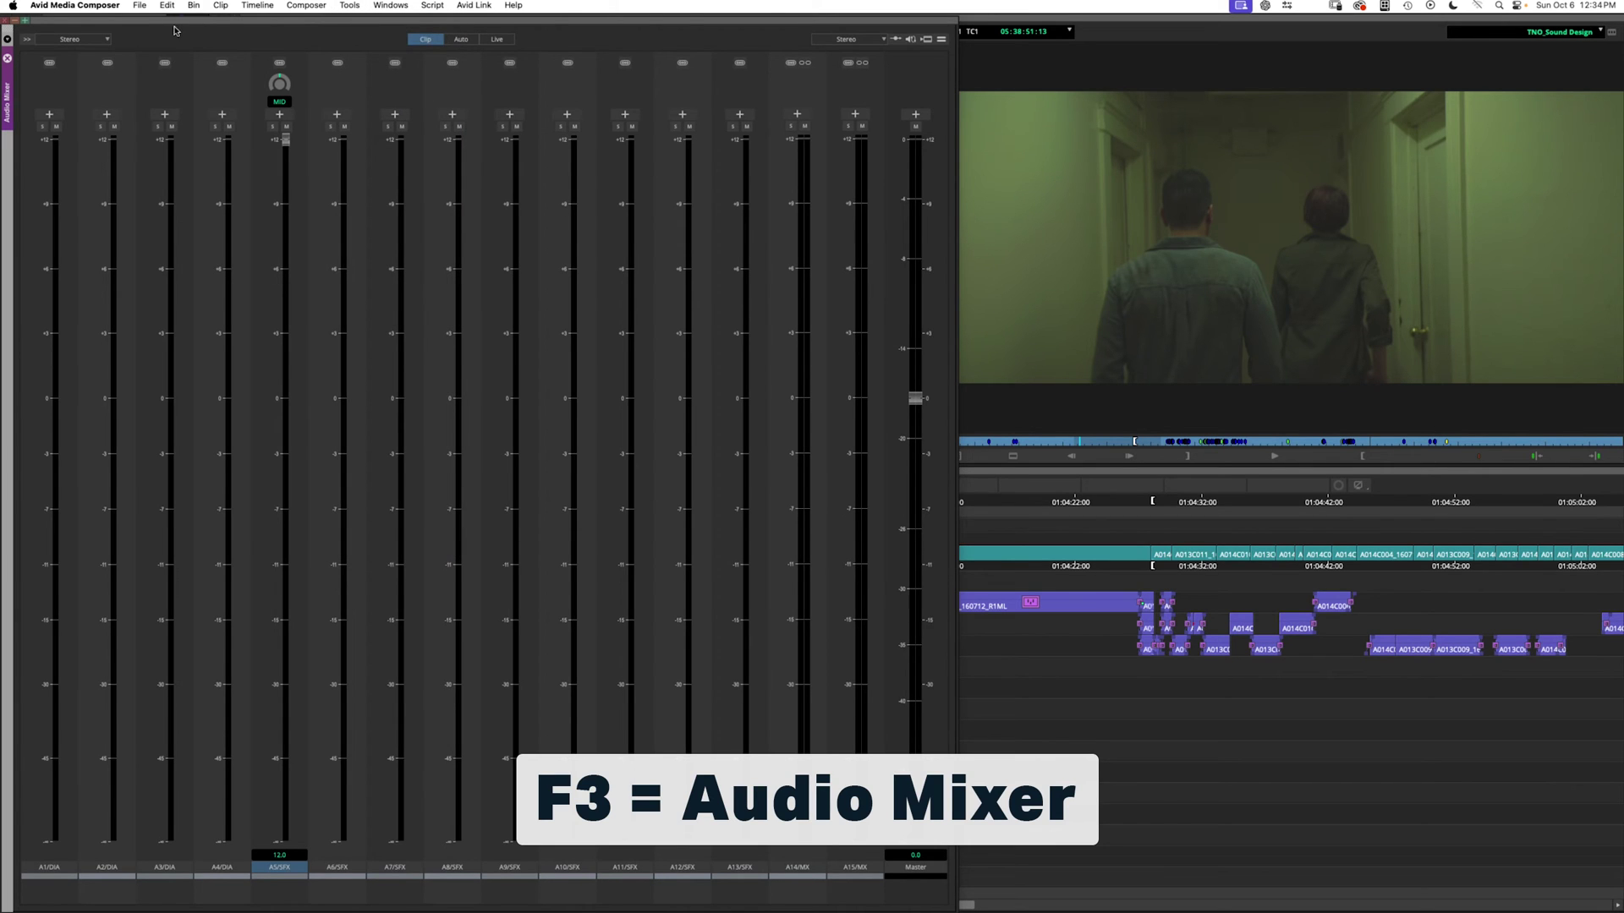
pyautogui.press('F3')
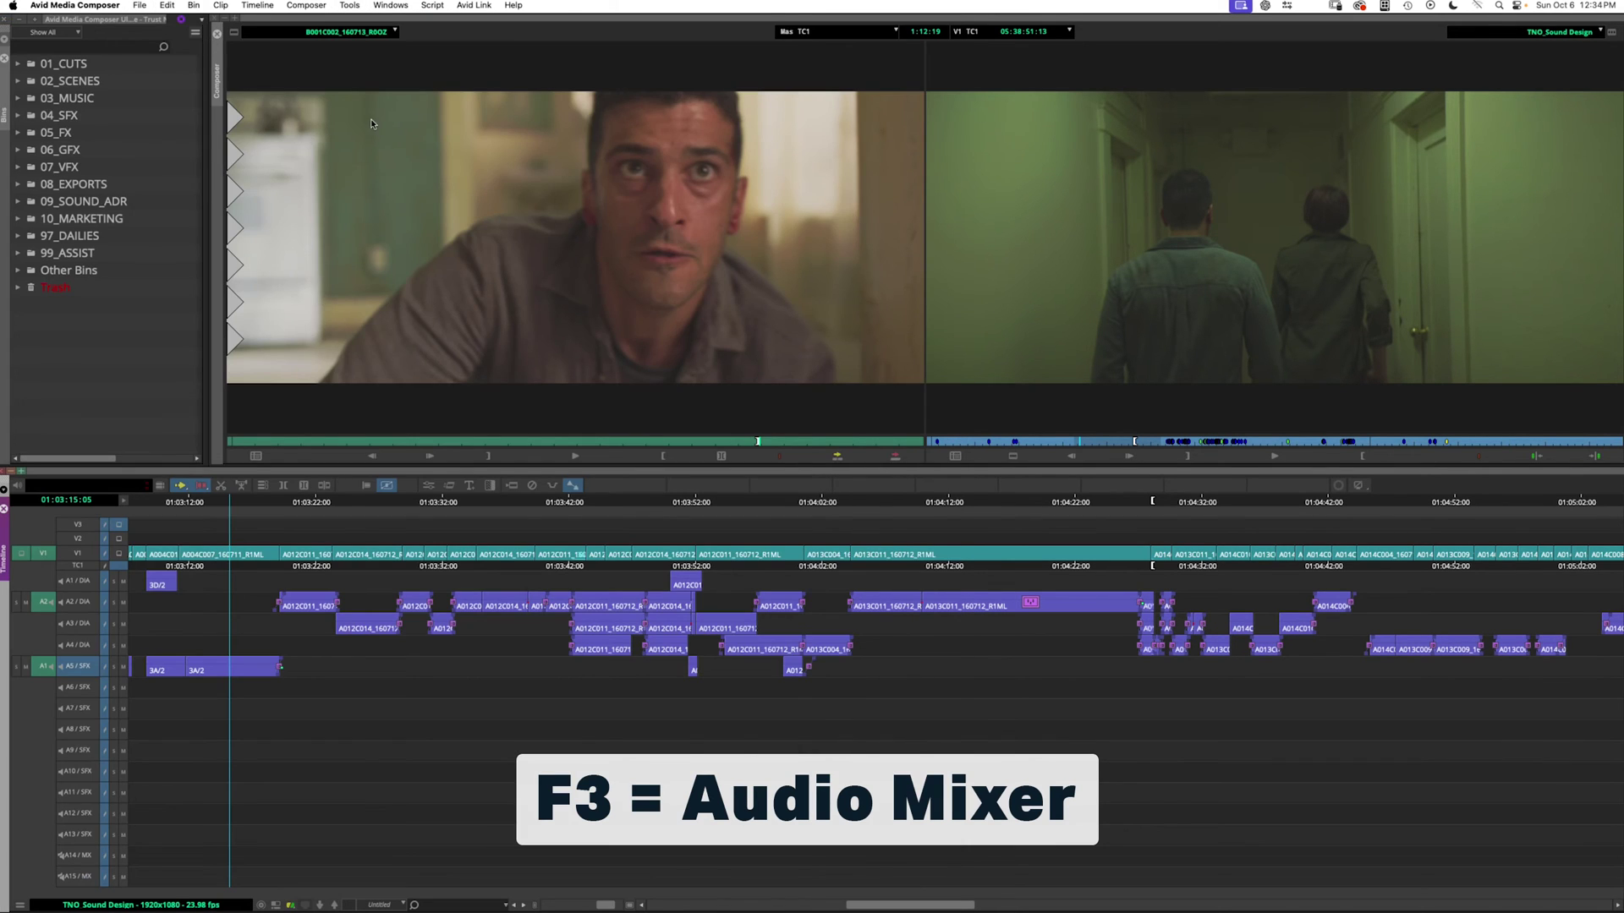
pyautogui.press('F3')
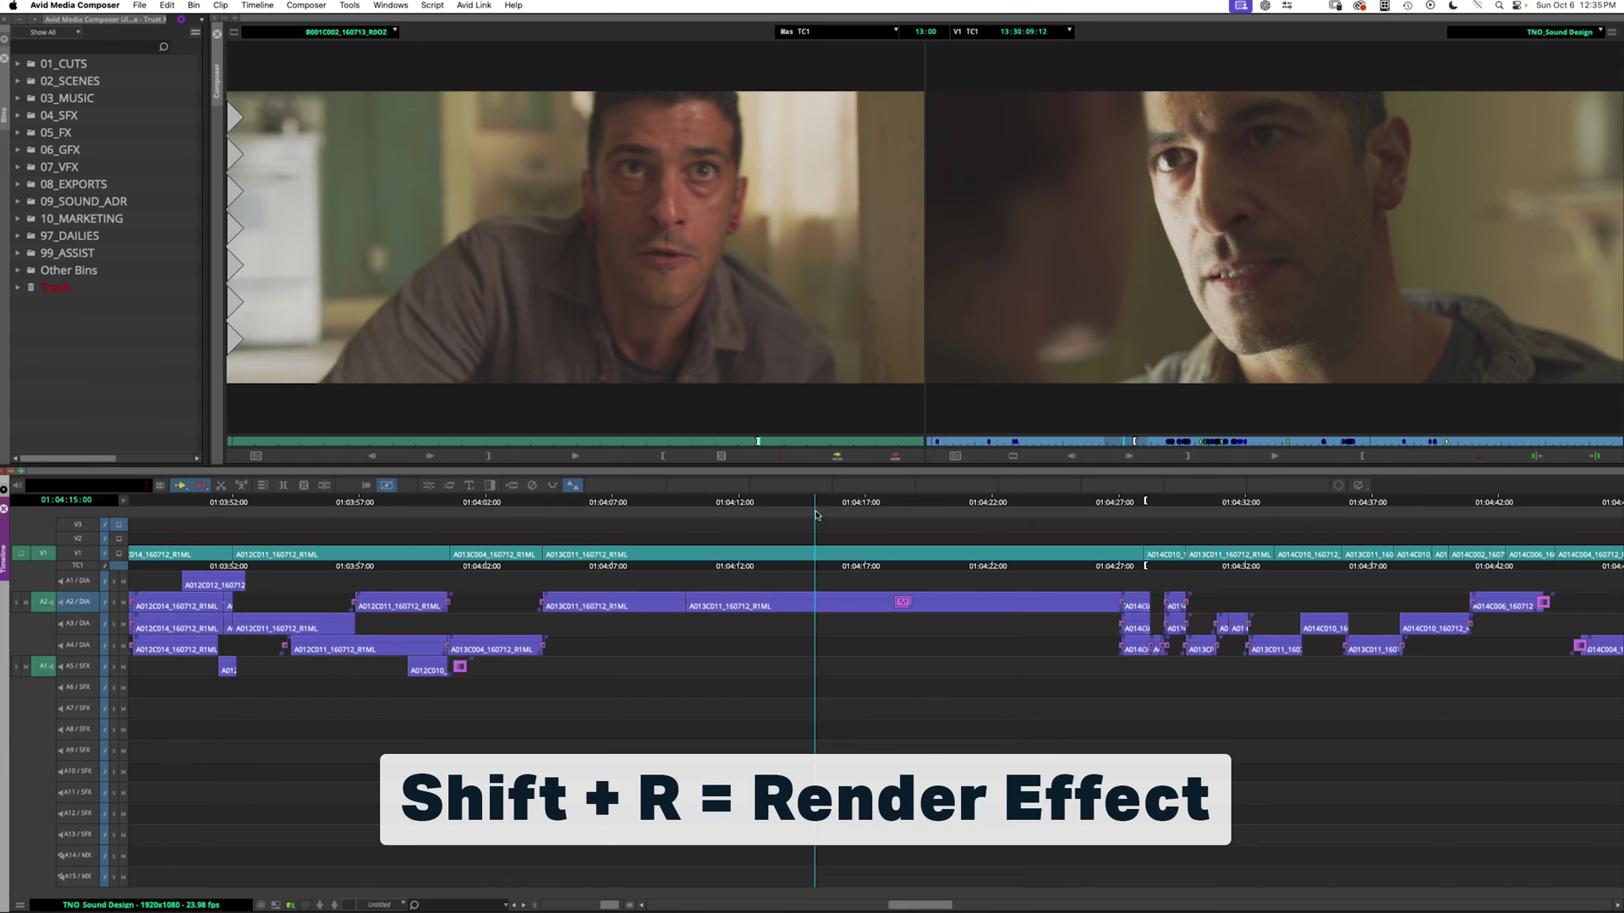
# - Render the effect under the playhead, then render all 58 effects between In and Out
pyautogui.hotkey('shift', 'r')
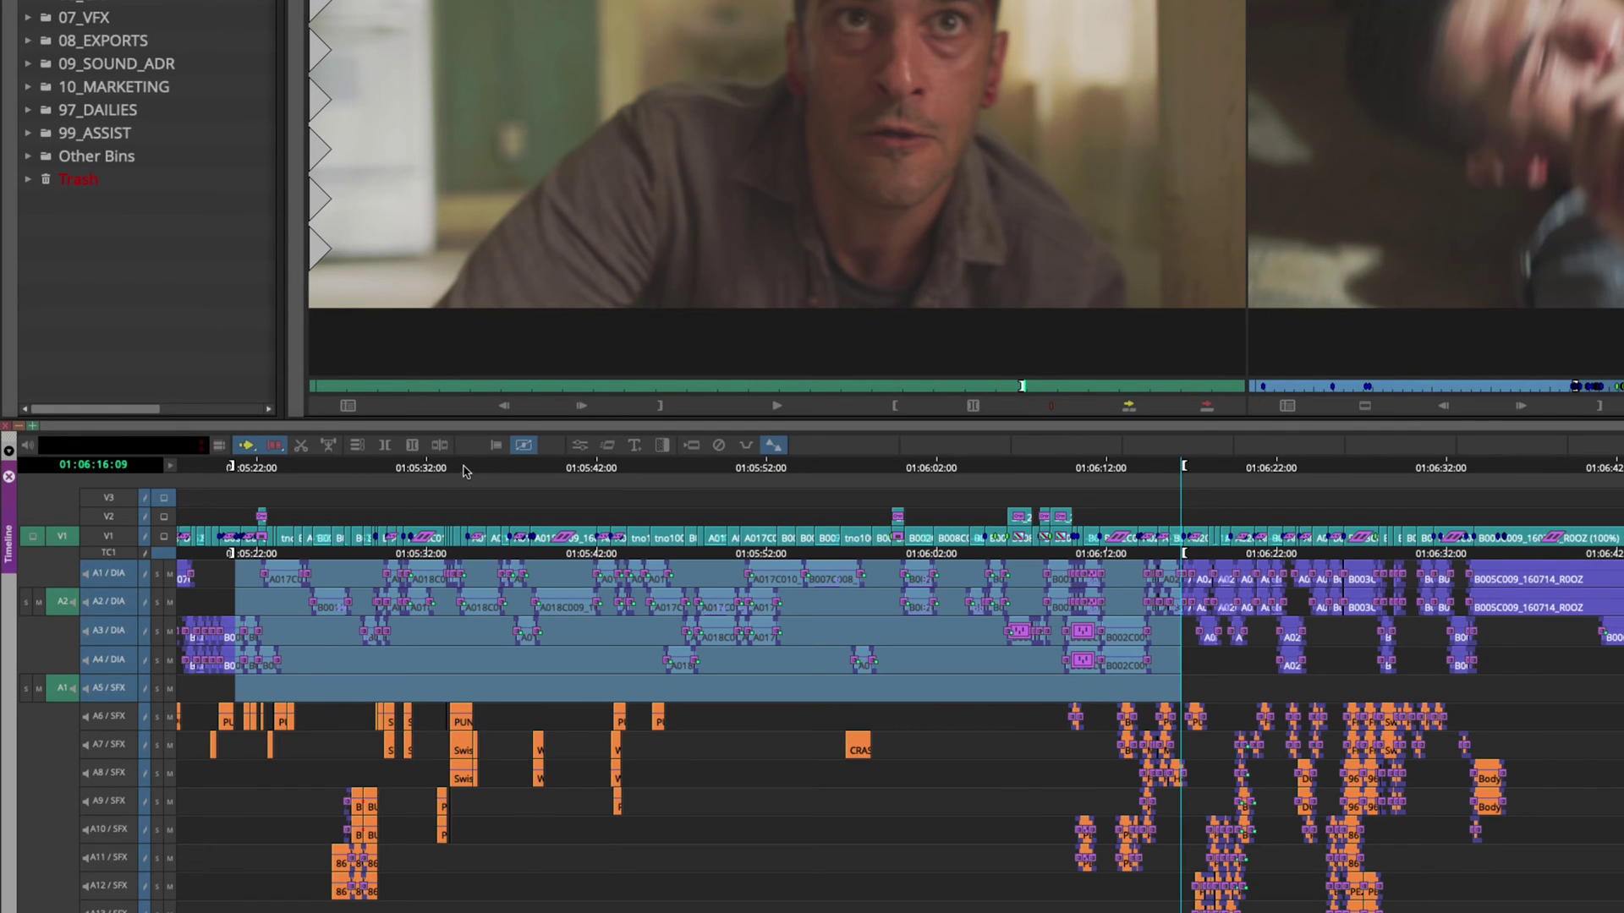
pyautogui.hotkey('shift', 't')
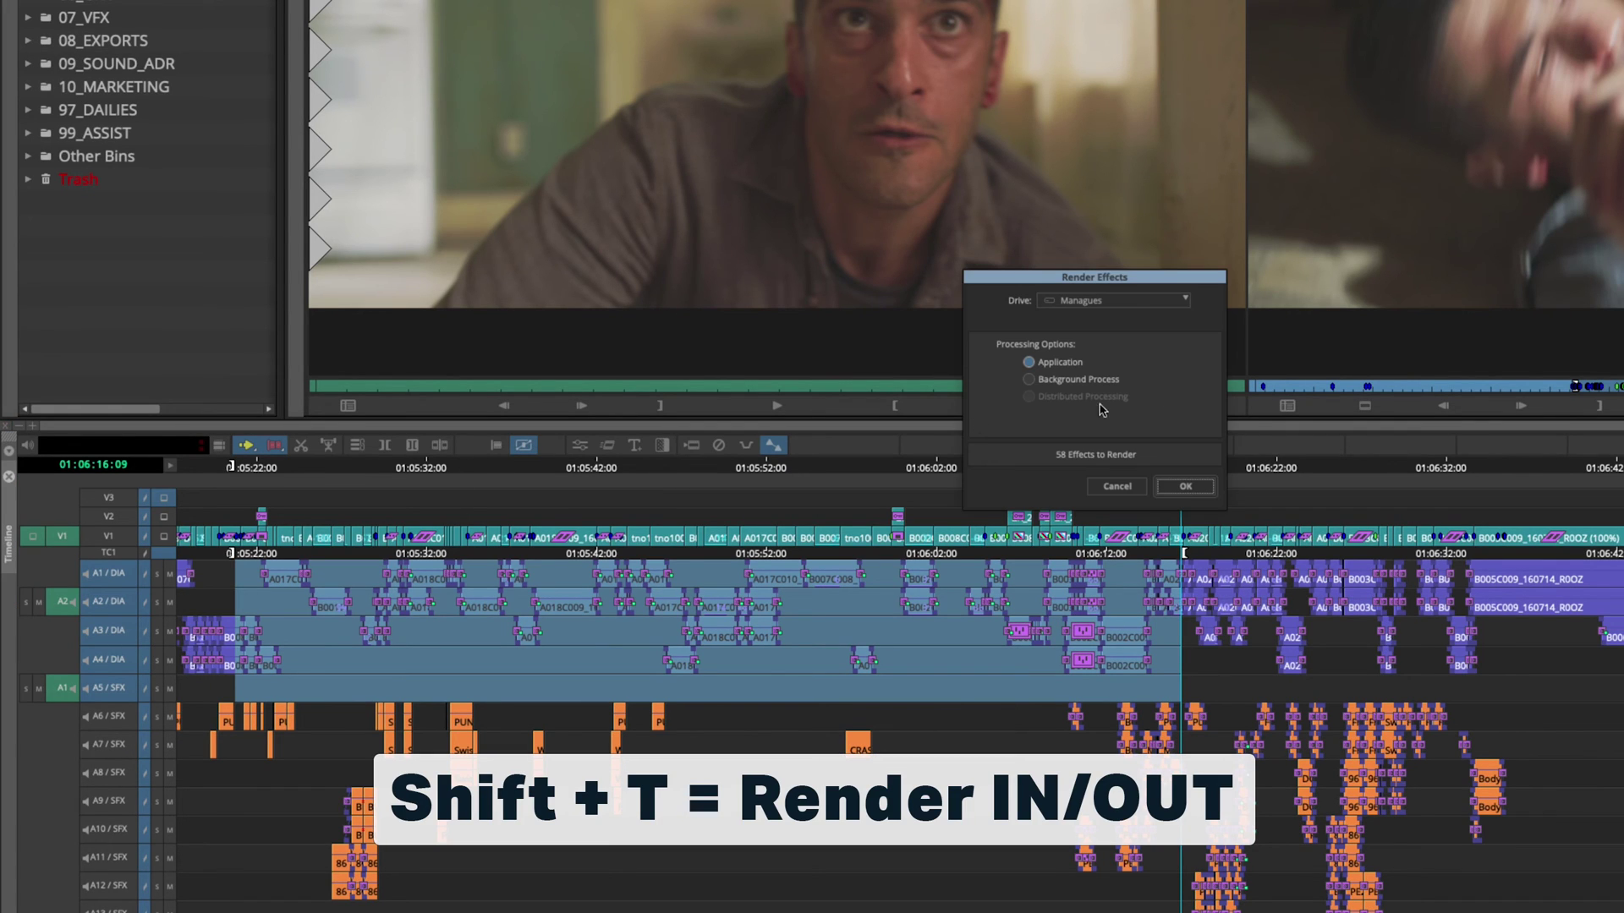
pyautogui.click(1183, 487)
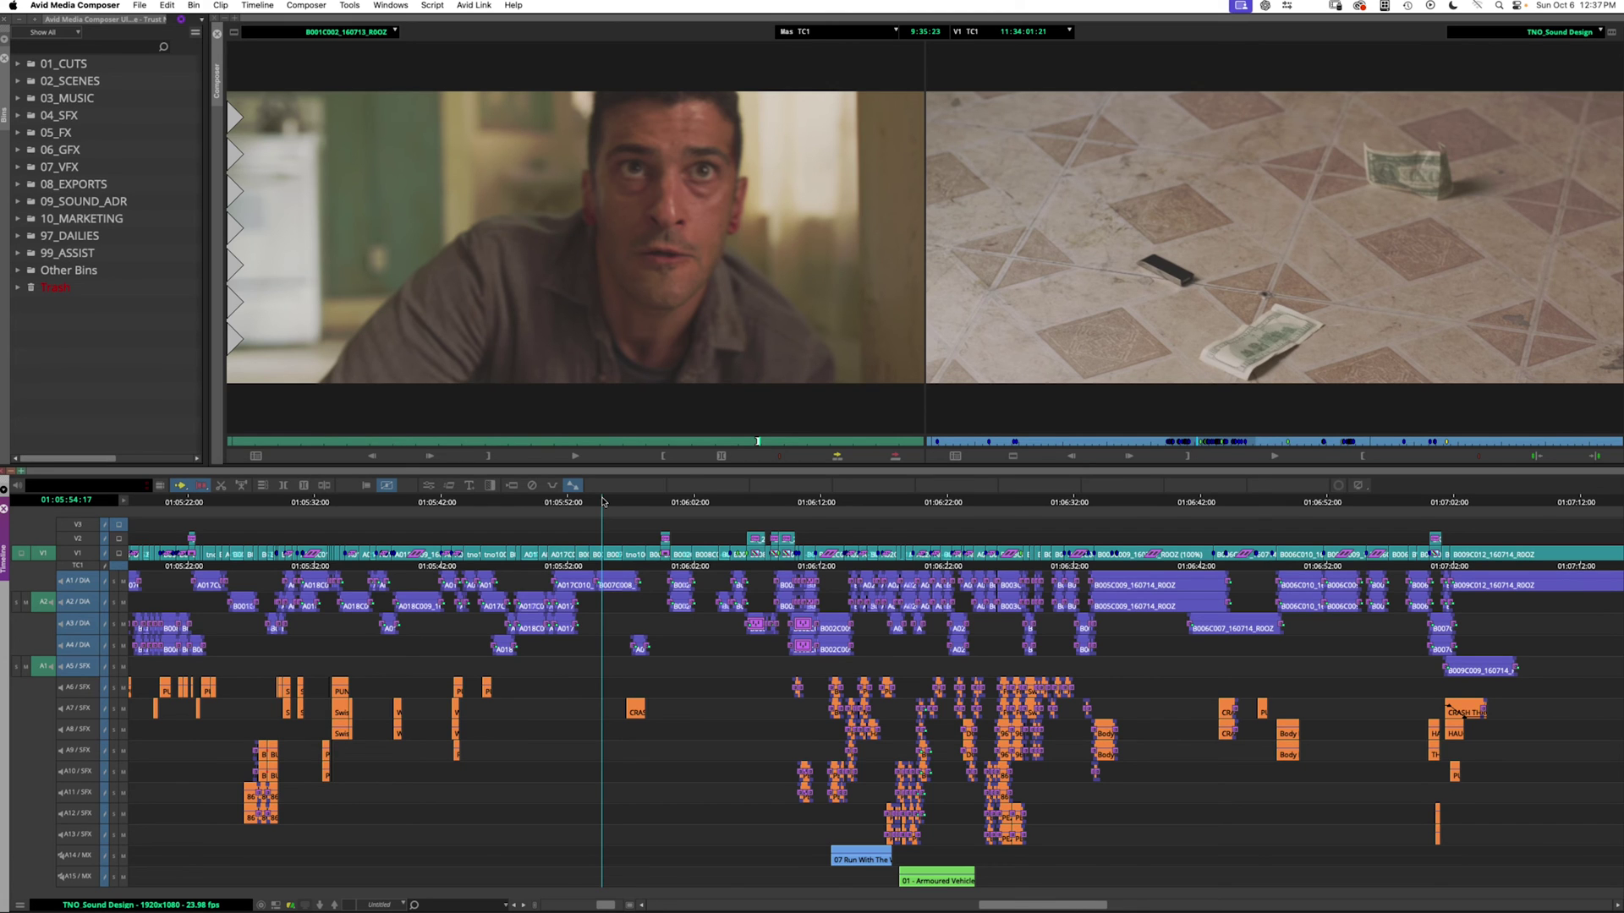
# - Park on the money-on-floor shot, select clips right of the playhead, then switch to those on the left
pyautogui.moveTo(603, 501); pyautogui.dragTo(609, 502)
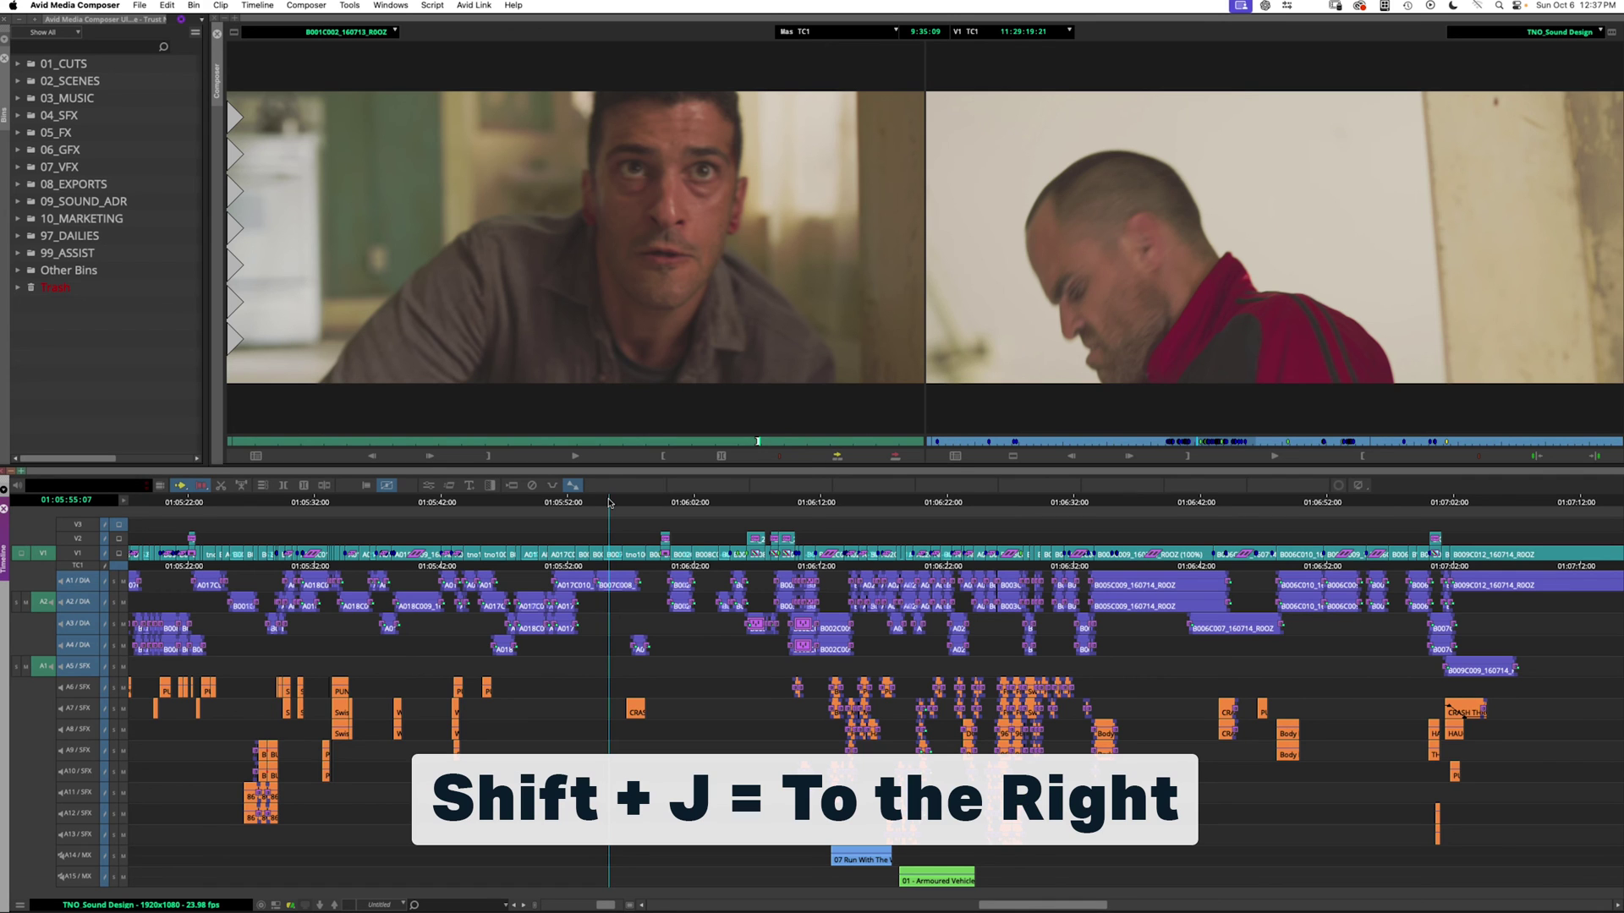
pyautogui.moveTo(609, 502); pyautogui.dragTo(598, 505)
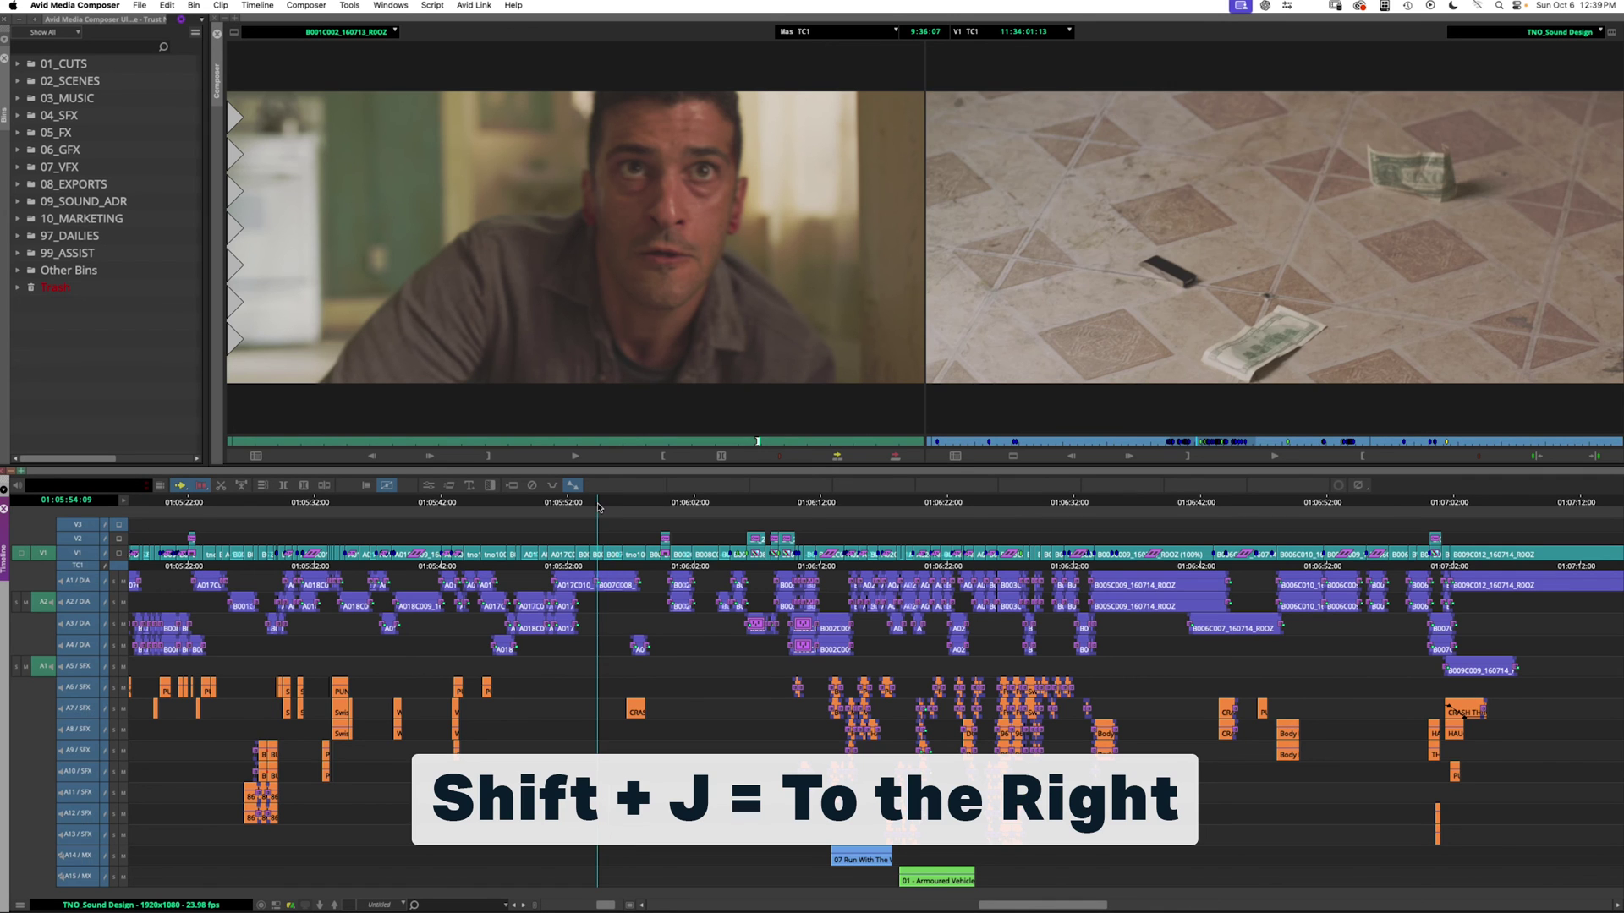
pyautogui.hotkey('shift', 'j')
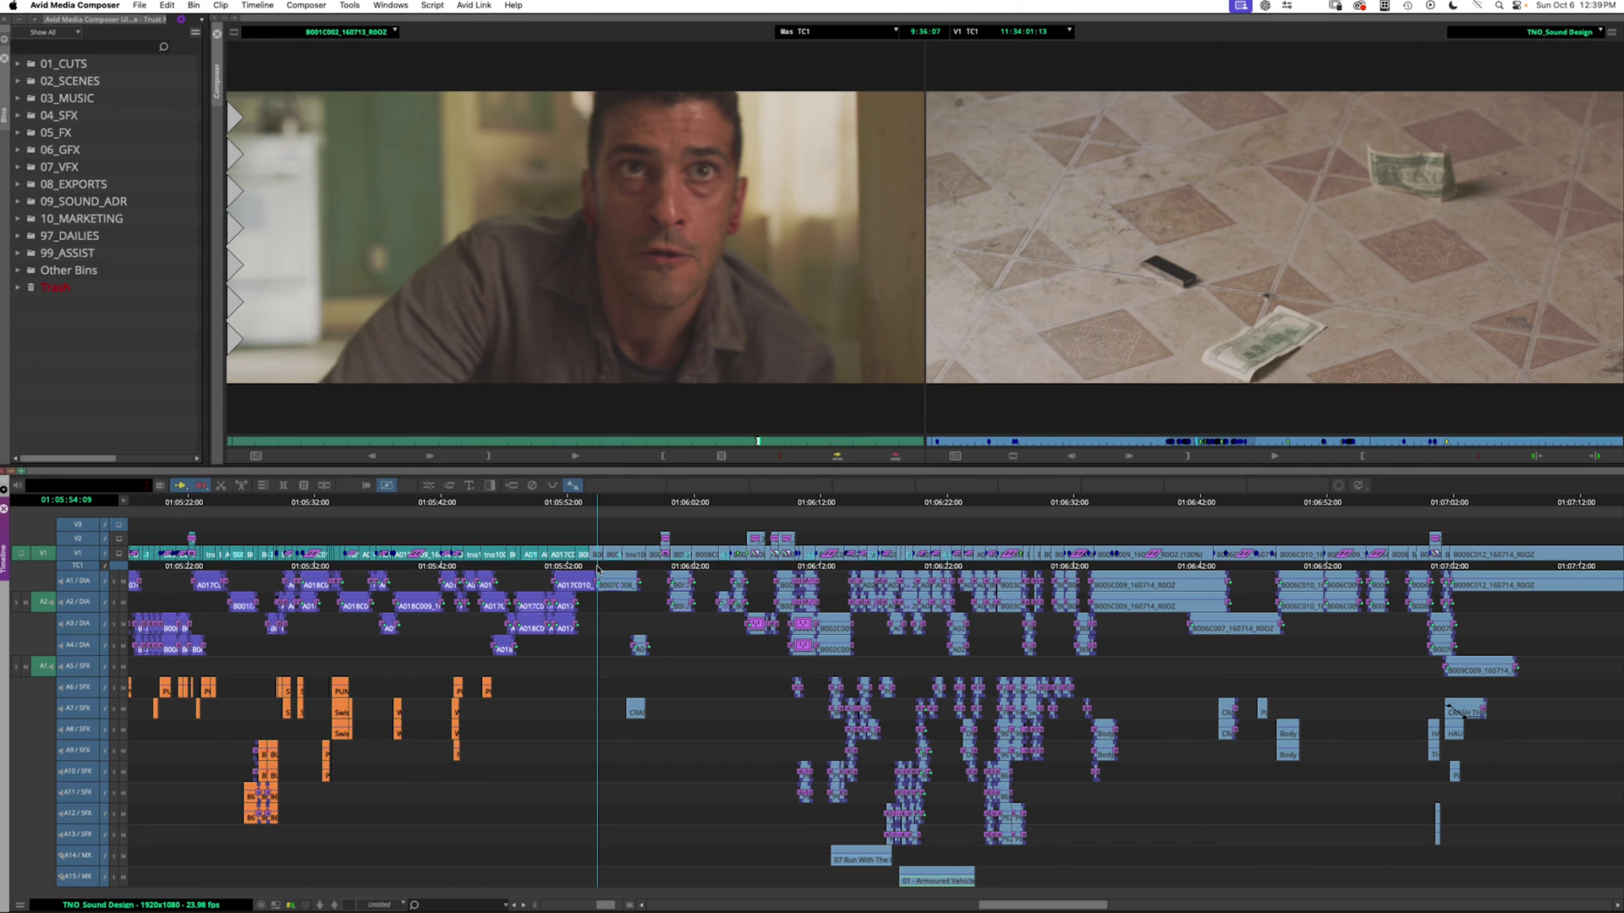
pyautogui.hotkey('shift', 'h')
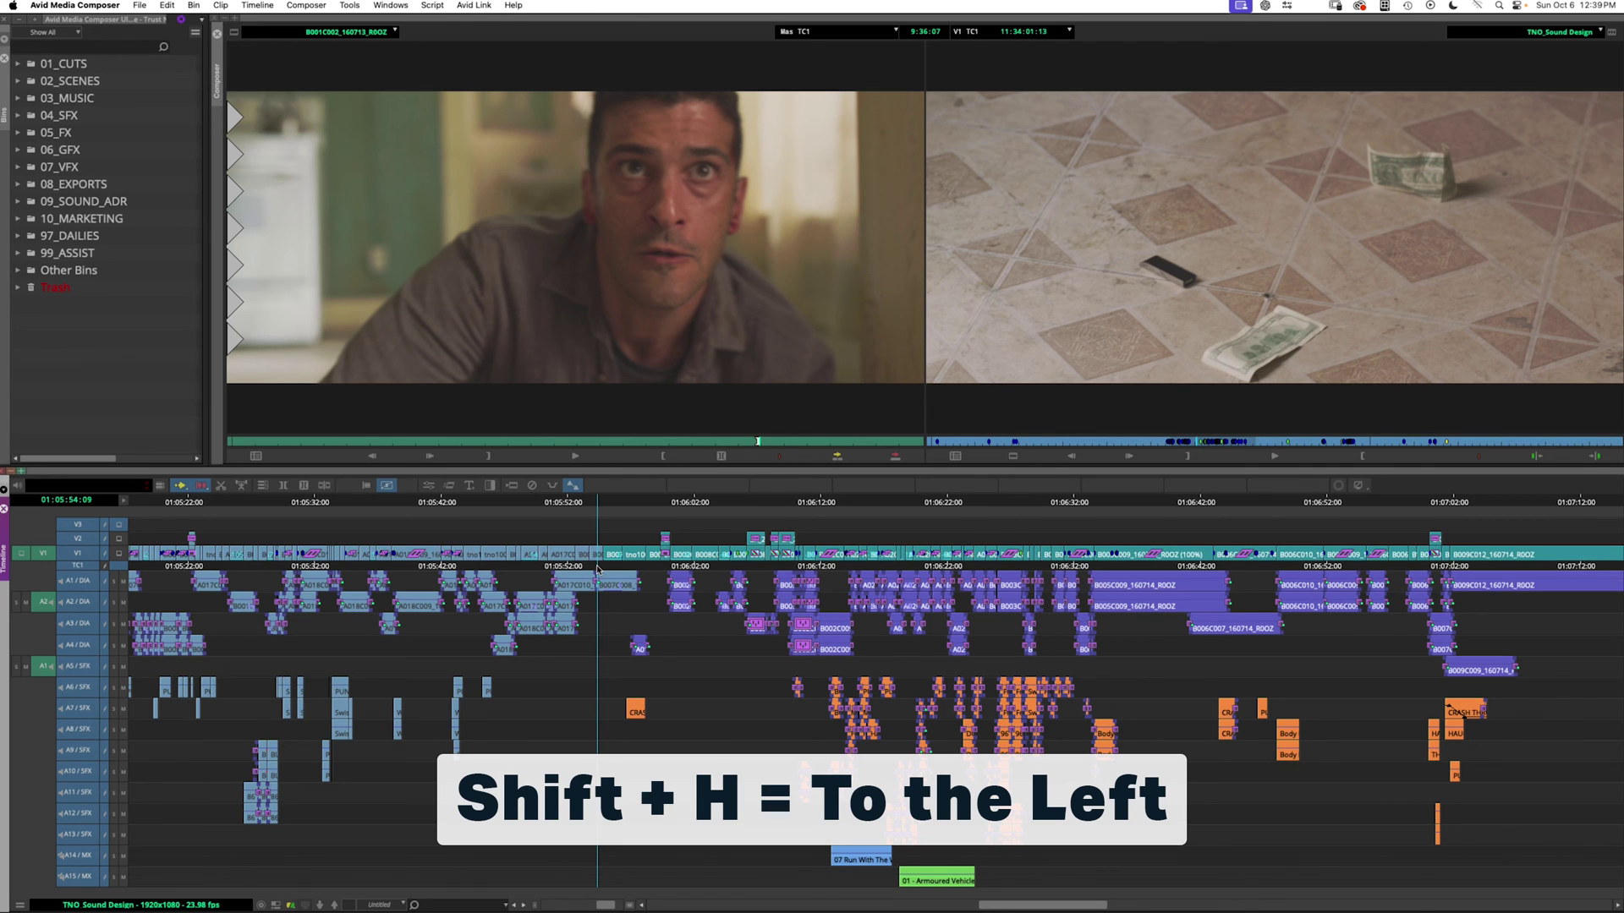